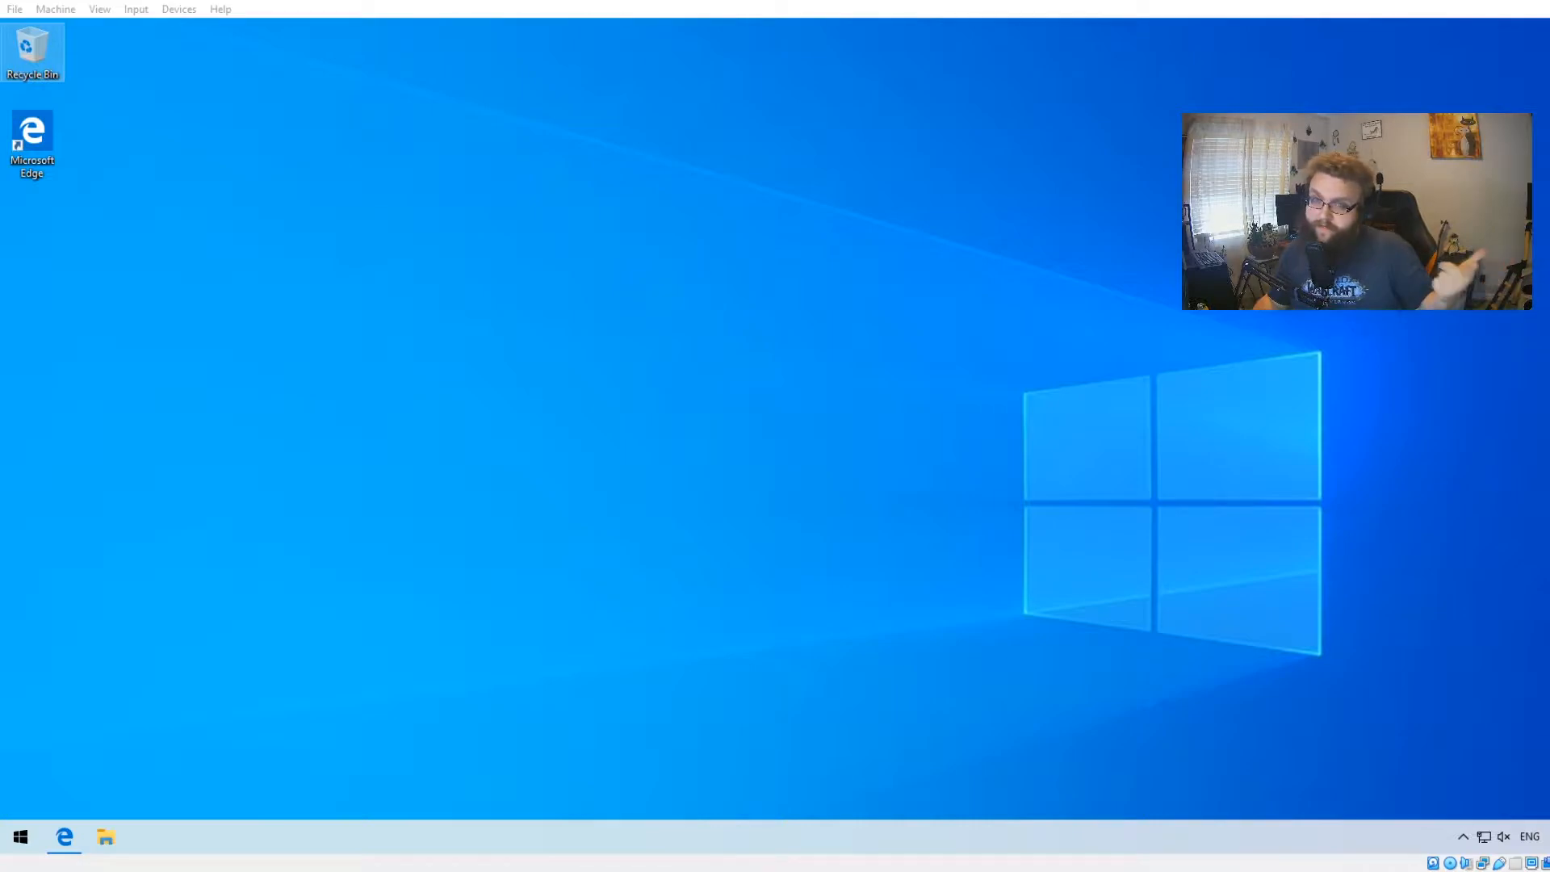
- Download the OBS Studio Windows installer from obsproject.com and launch it from the Downloads folder, allowing it to run
left_click(81, 824)
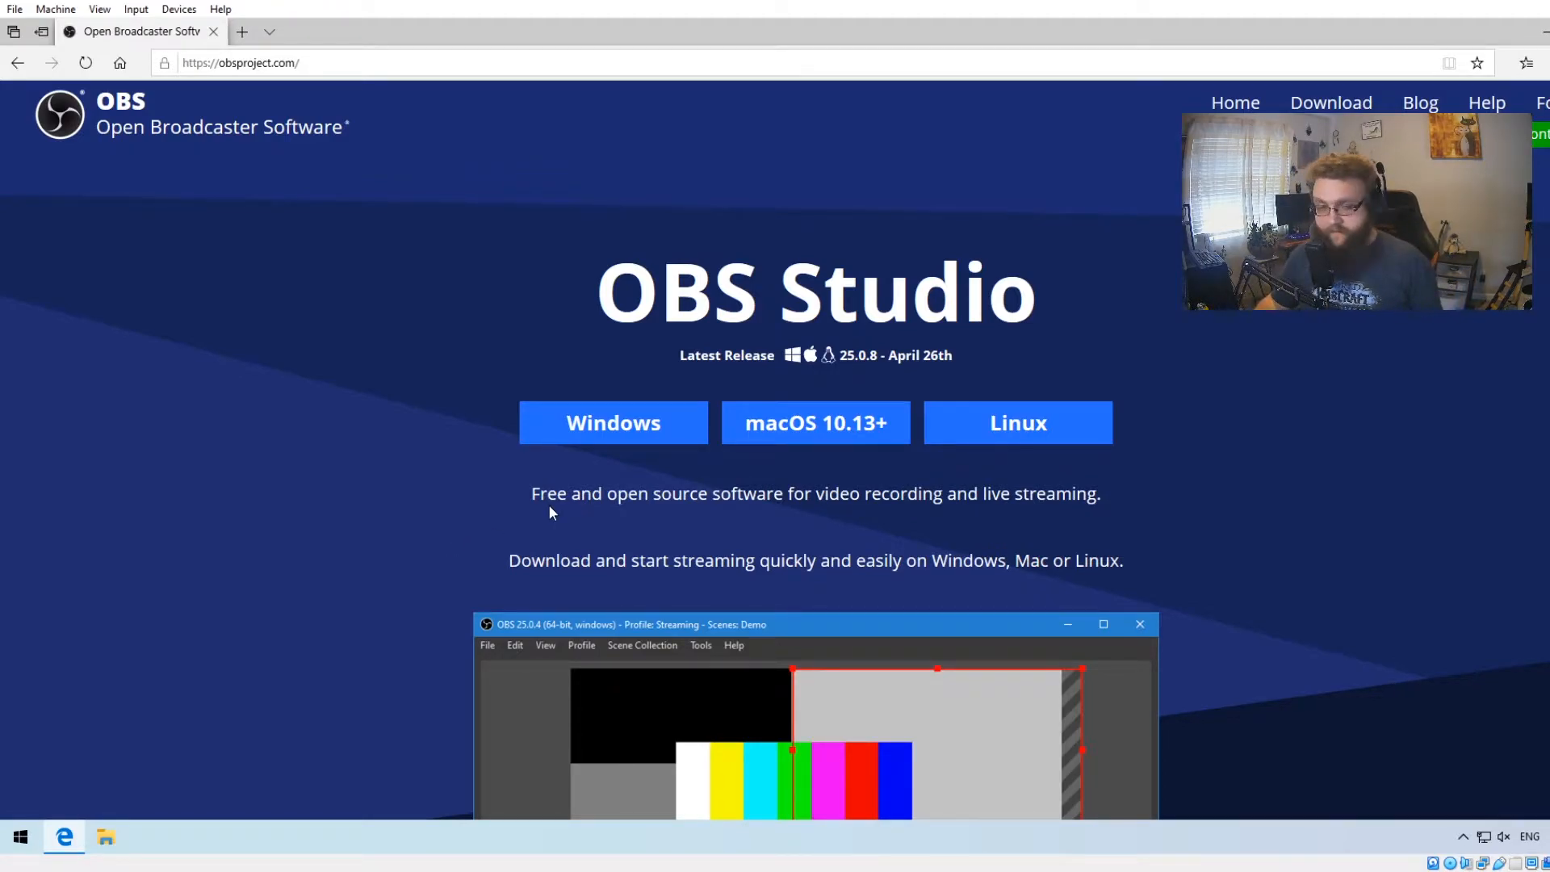
left_click(610, 415)
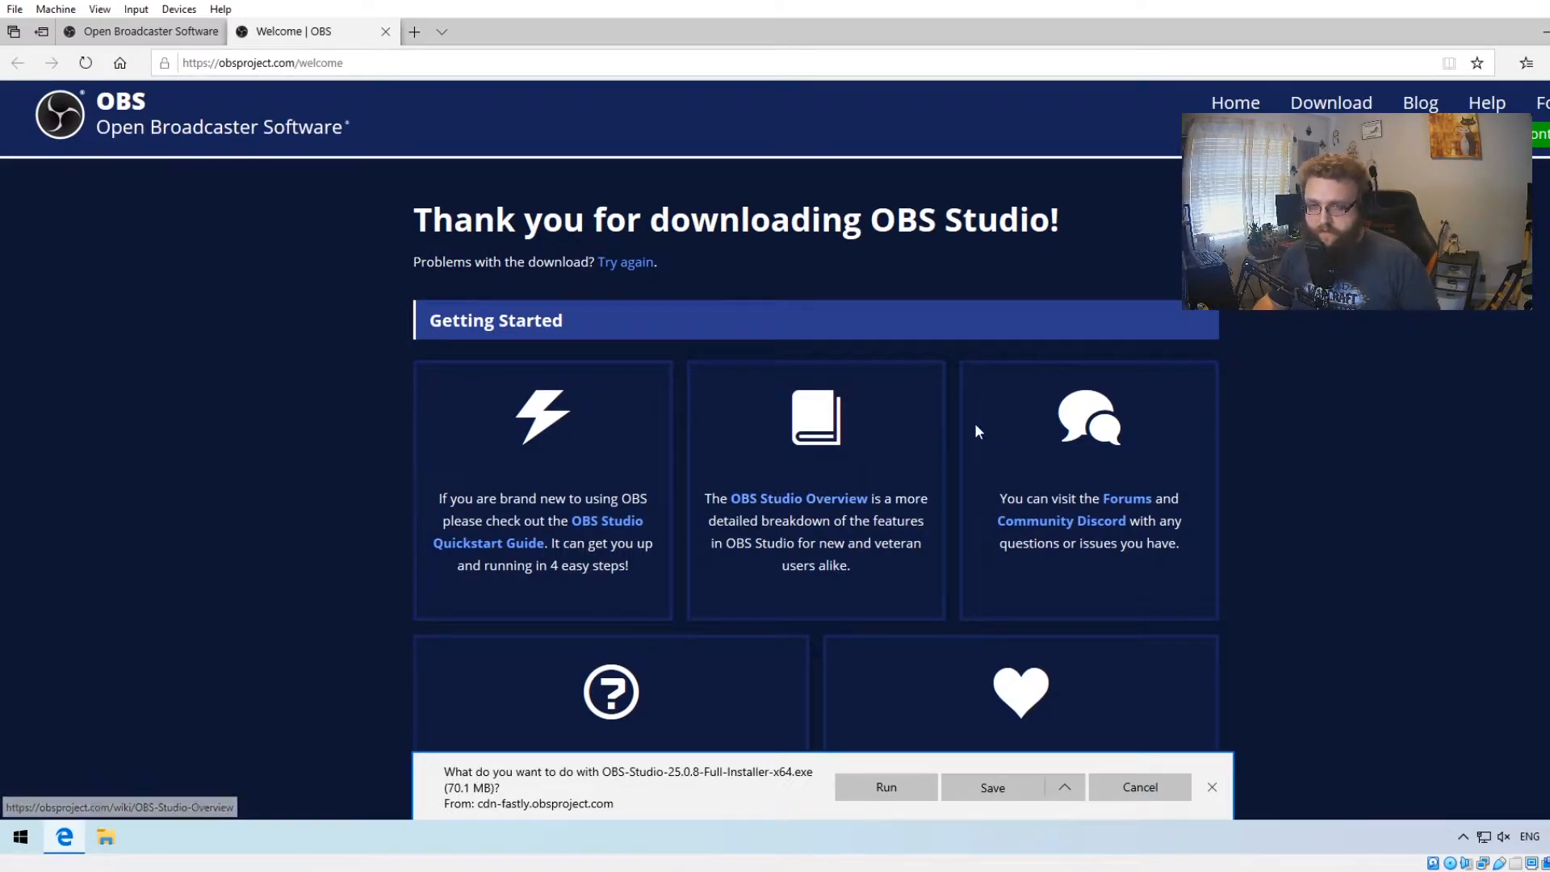
left_click(106, 837)
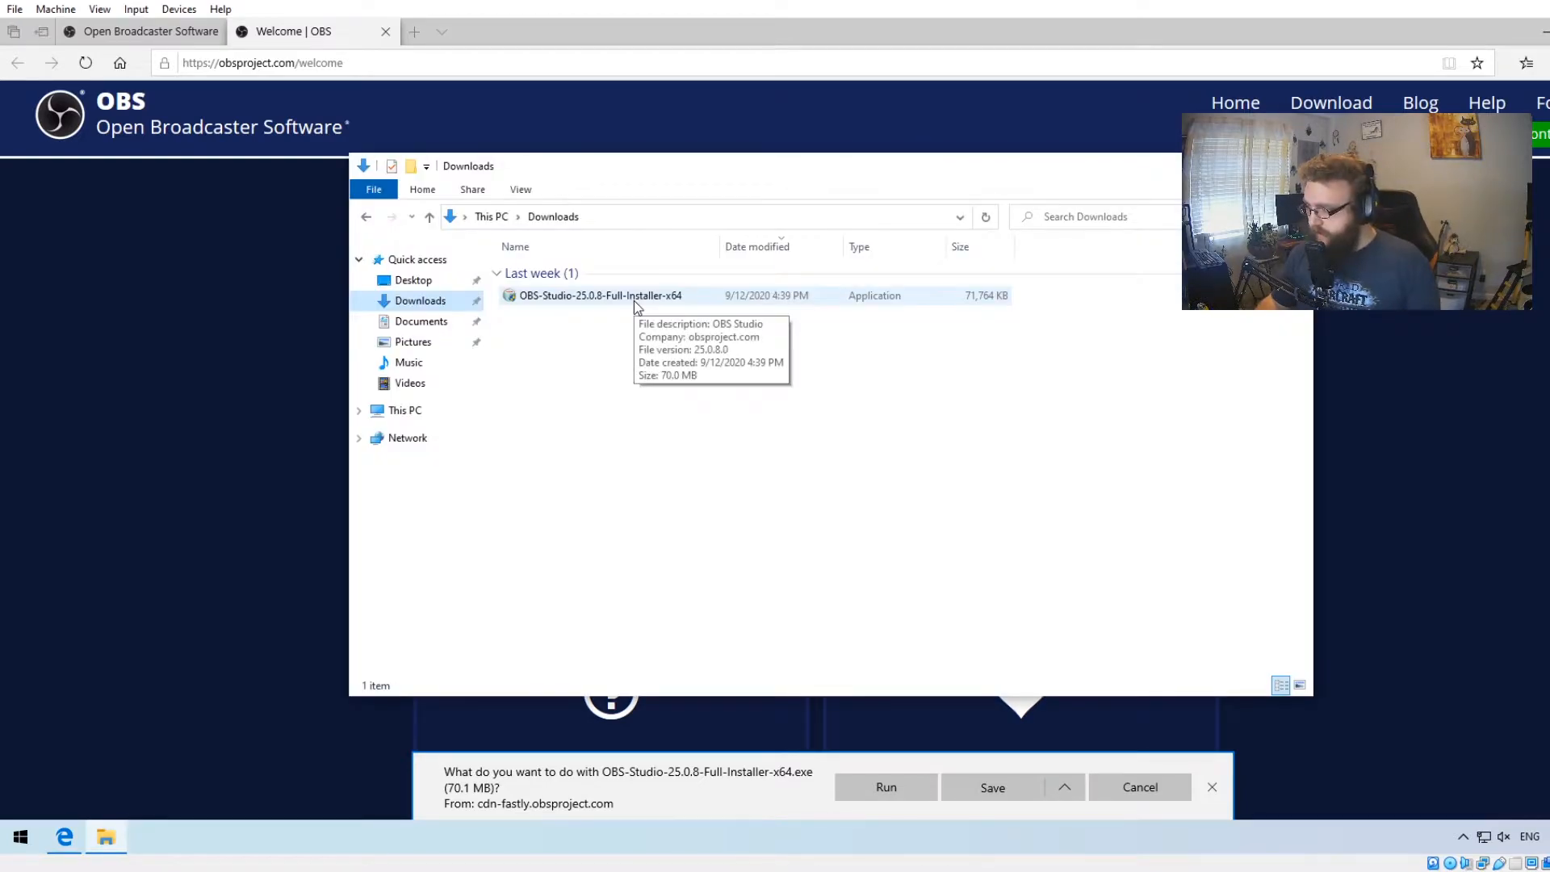
double_click(633, 300)
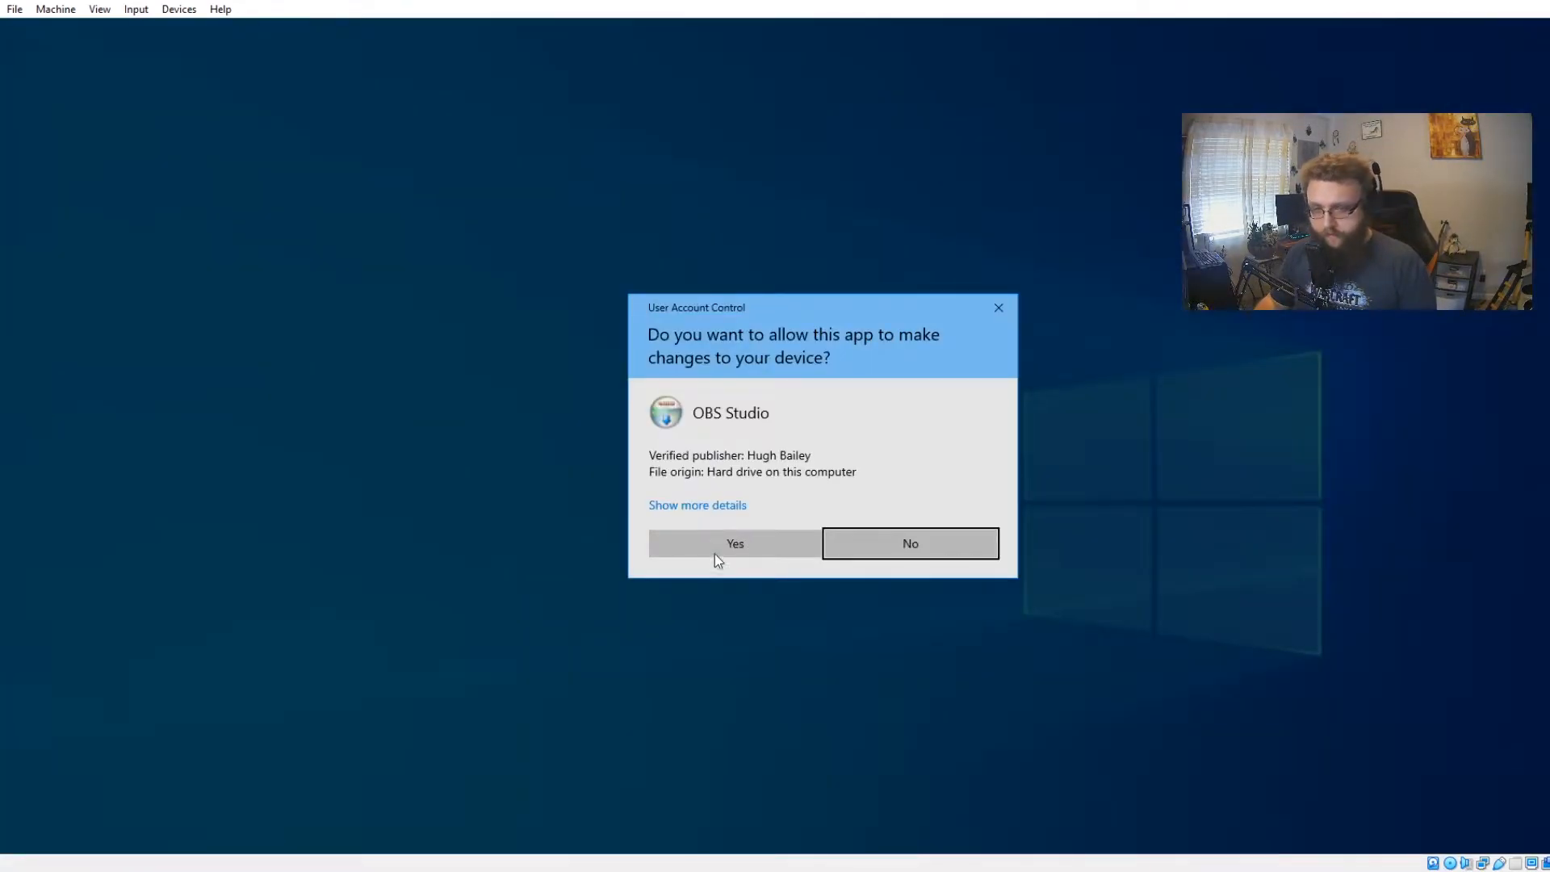
left_click(733, 544)
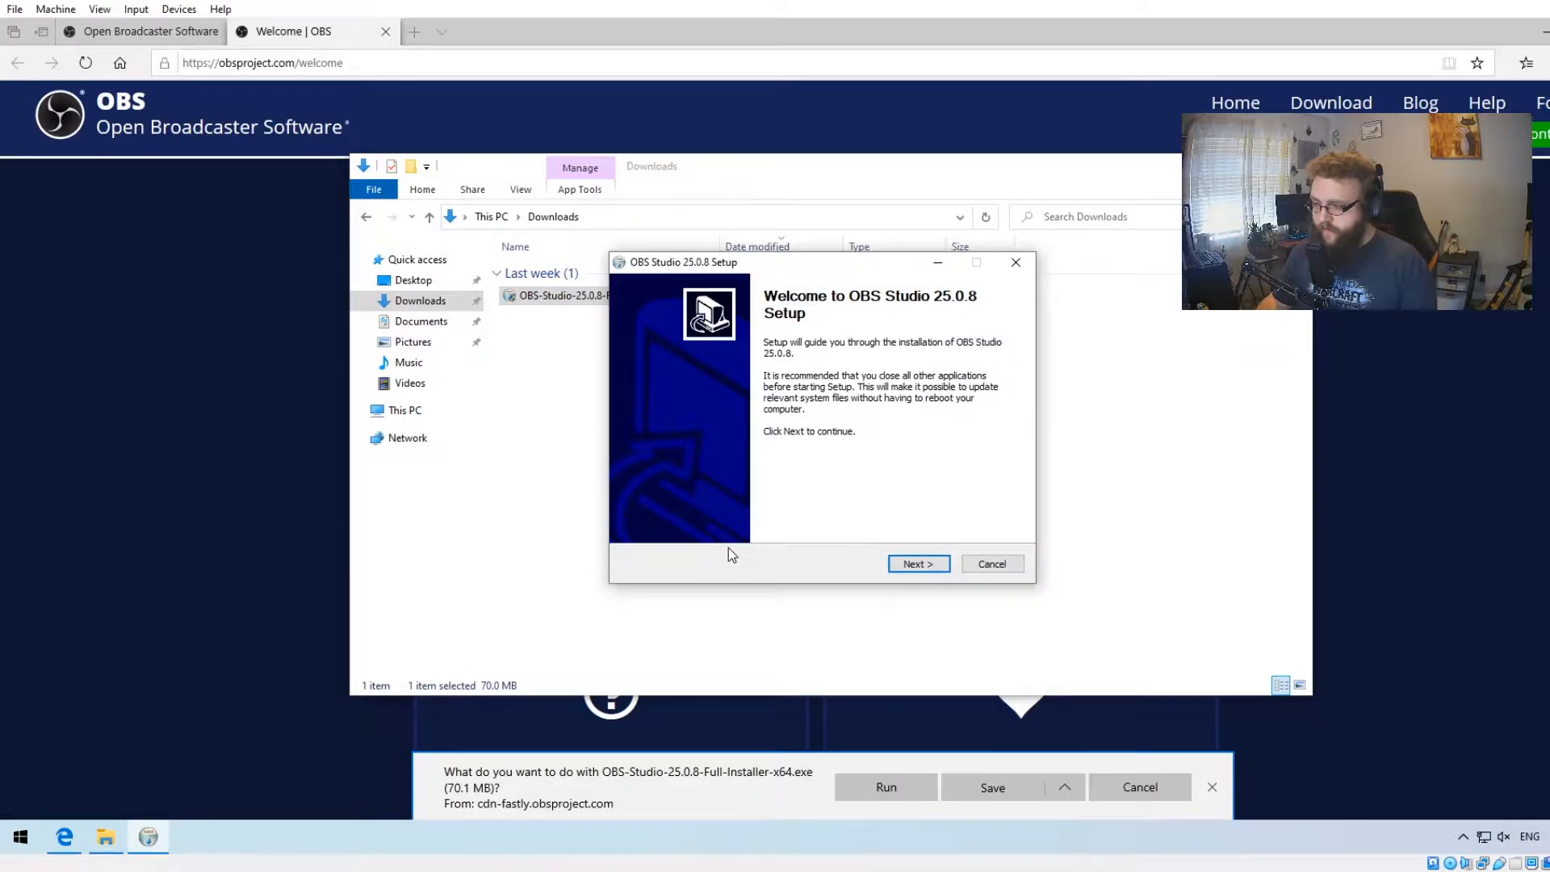
- Install OBS Studio 25.0.8 into the default destination folder
left_click(916, 564)
left_click(913, 564)
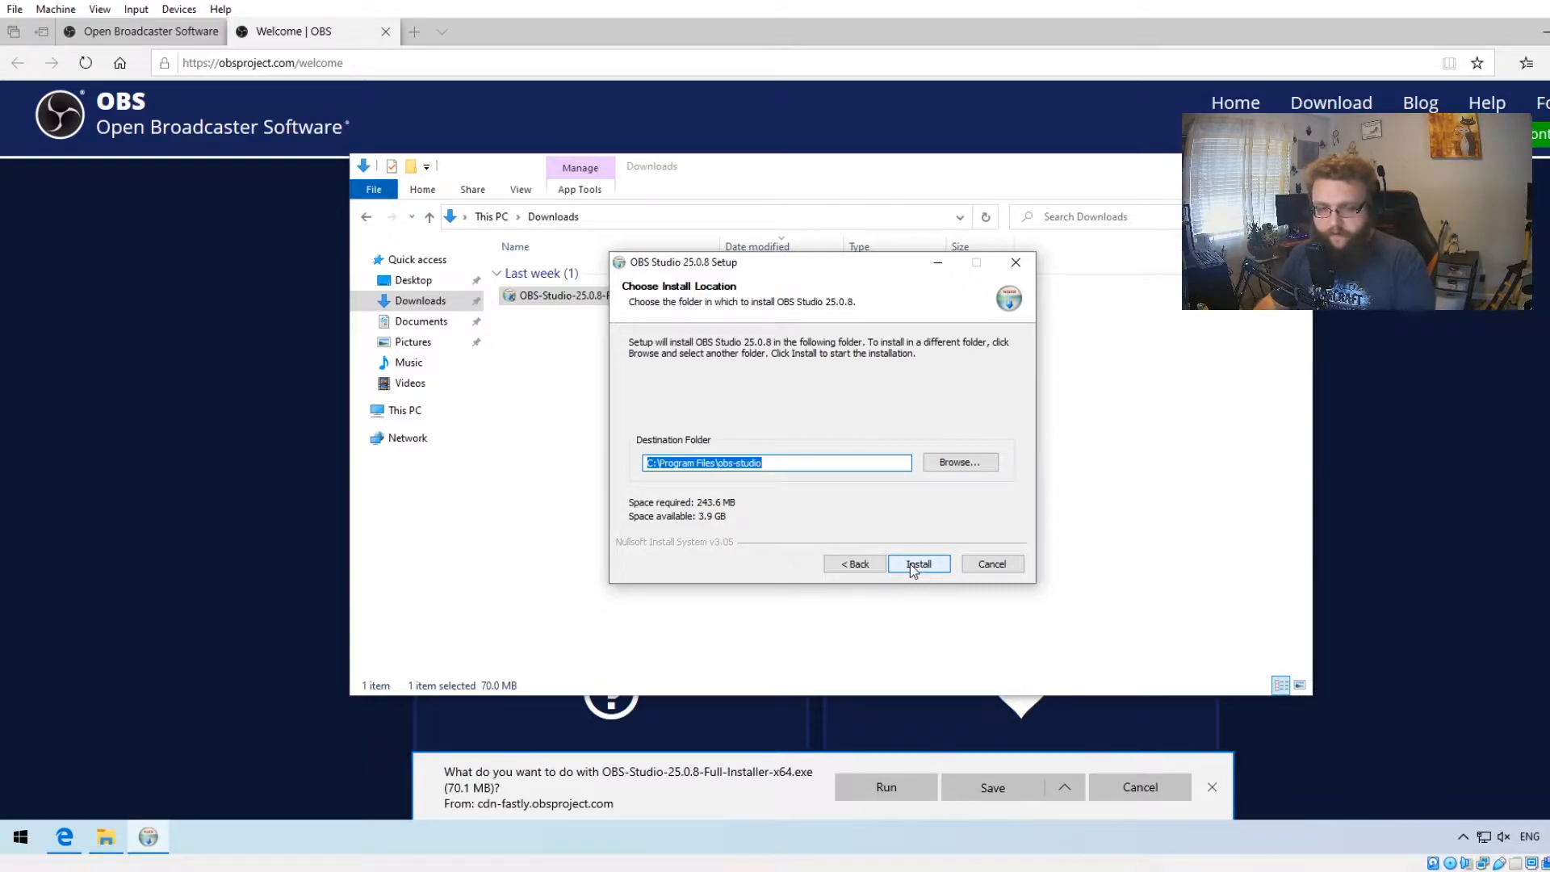
left_click(909, 564)
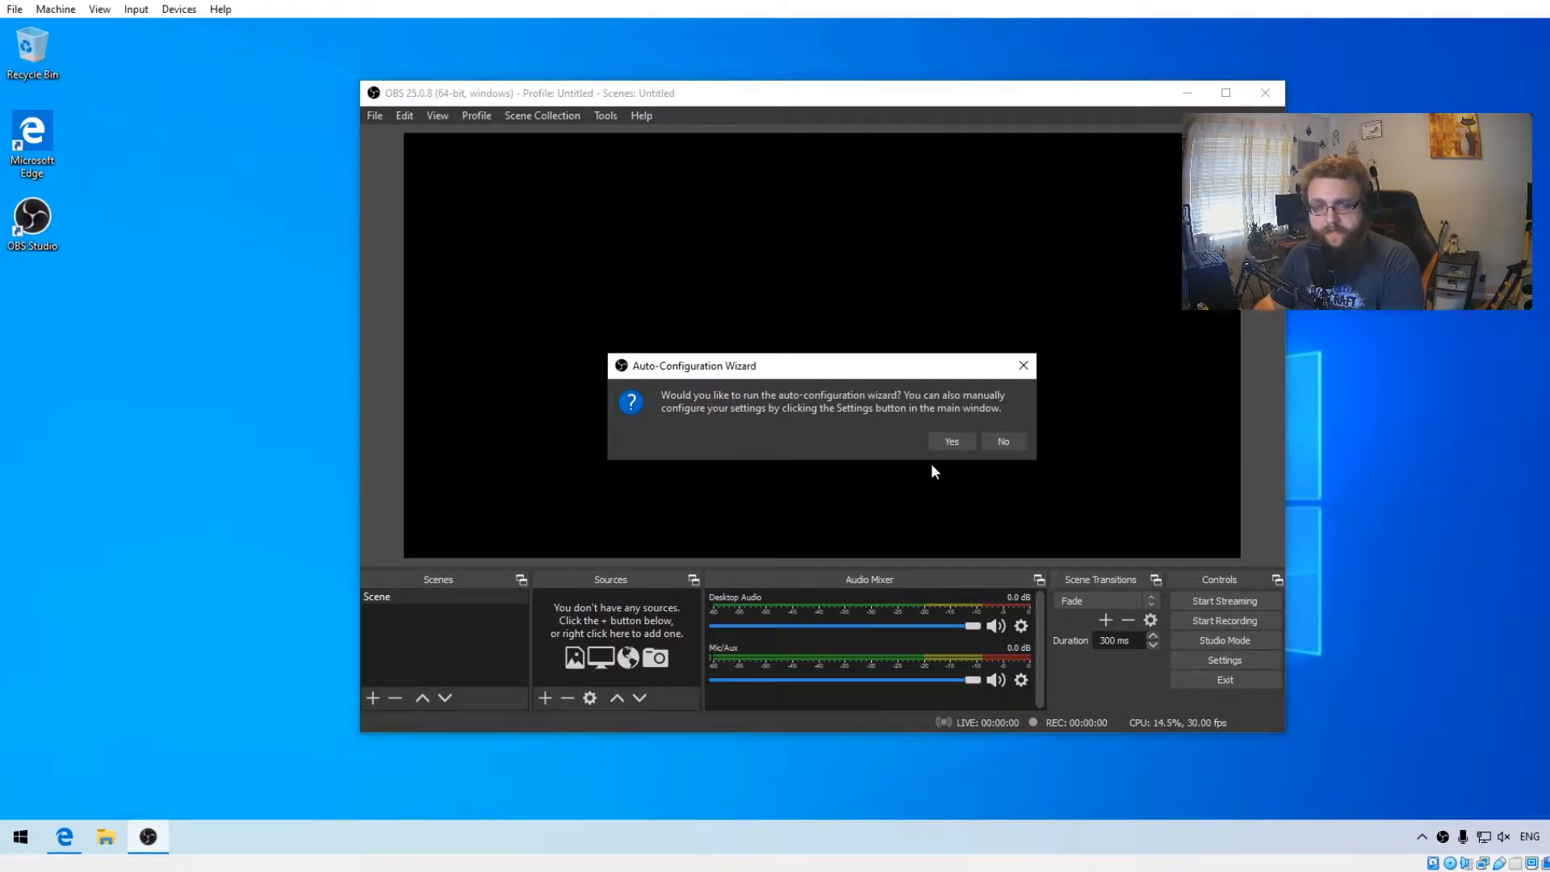
- Start the auto-configuration wizard, optimize for streaming, and set the base canvas resolution to 1920x1080
left_click(951, 440)
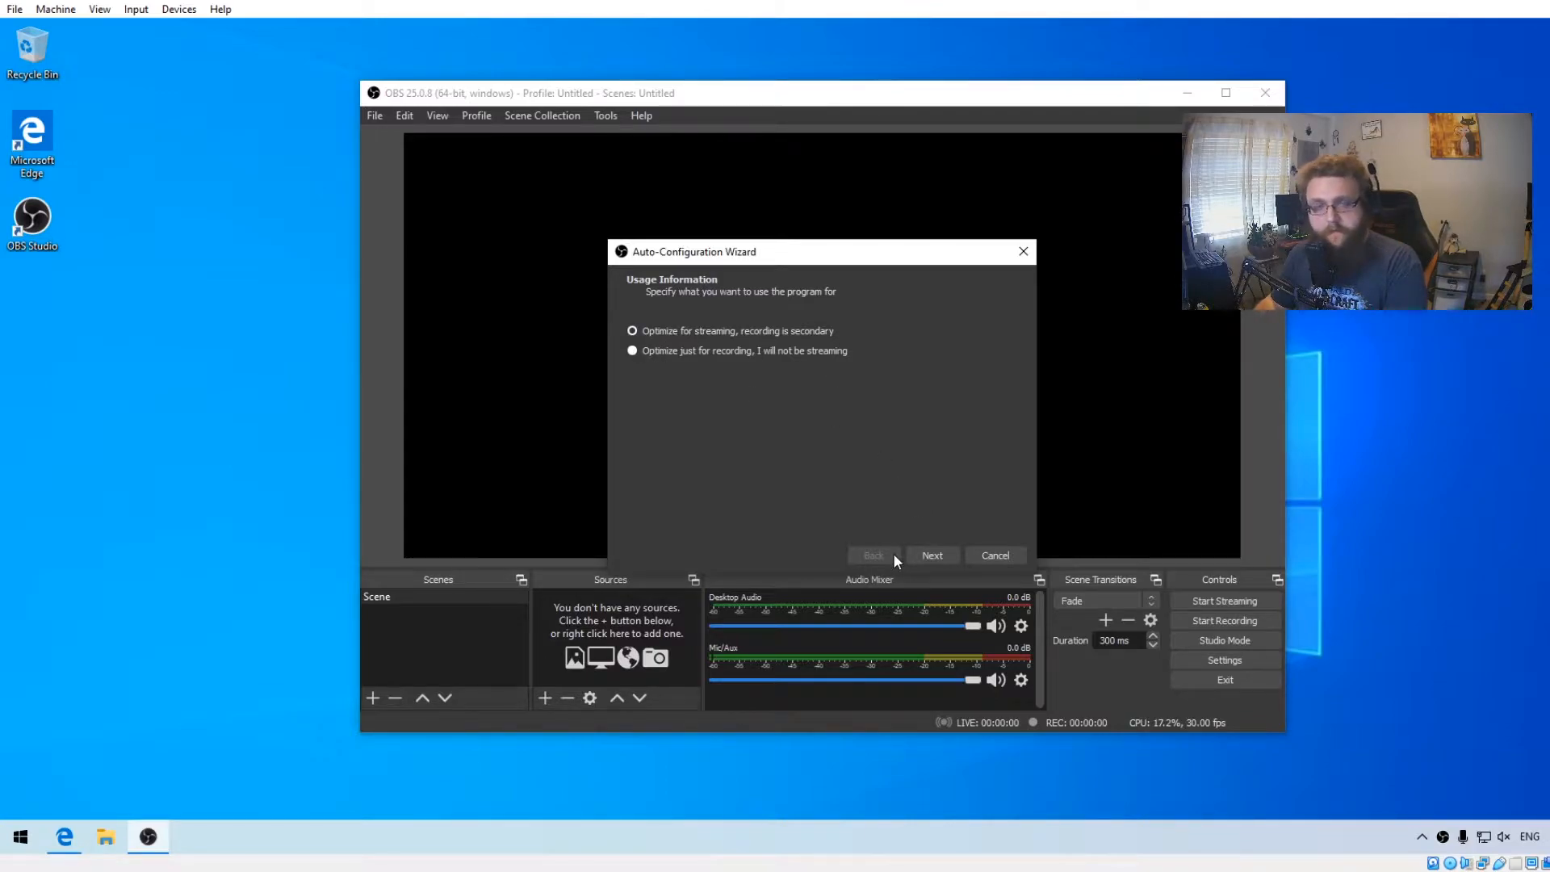
left_click(941, 554)
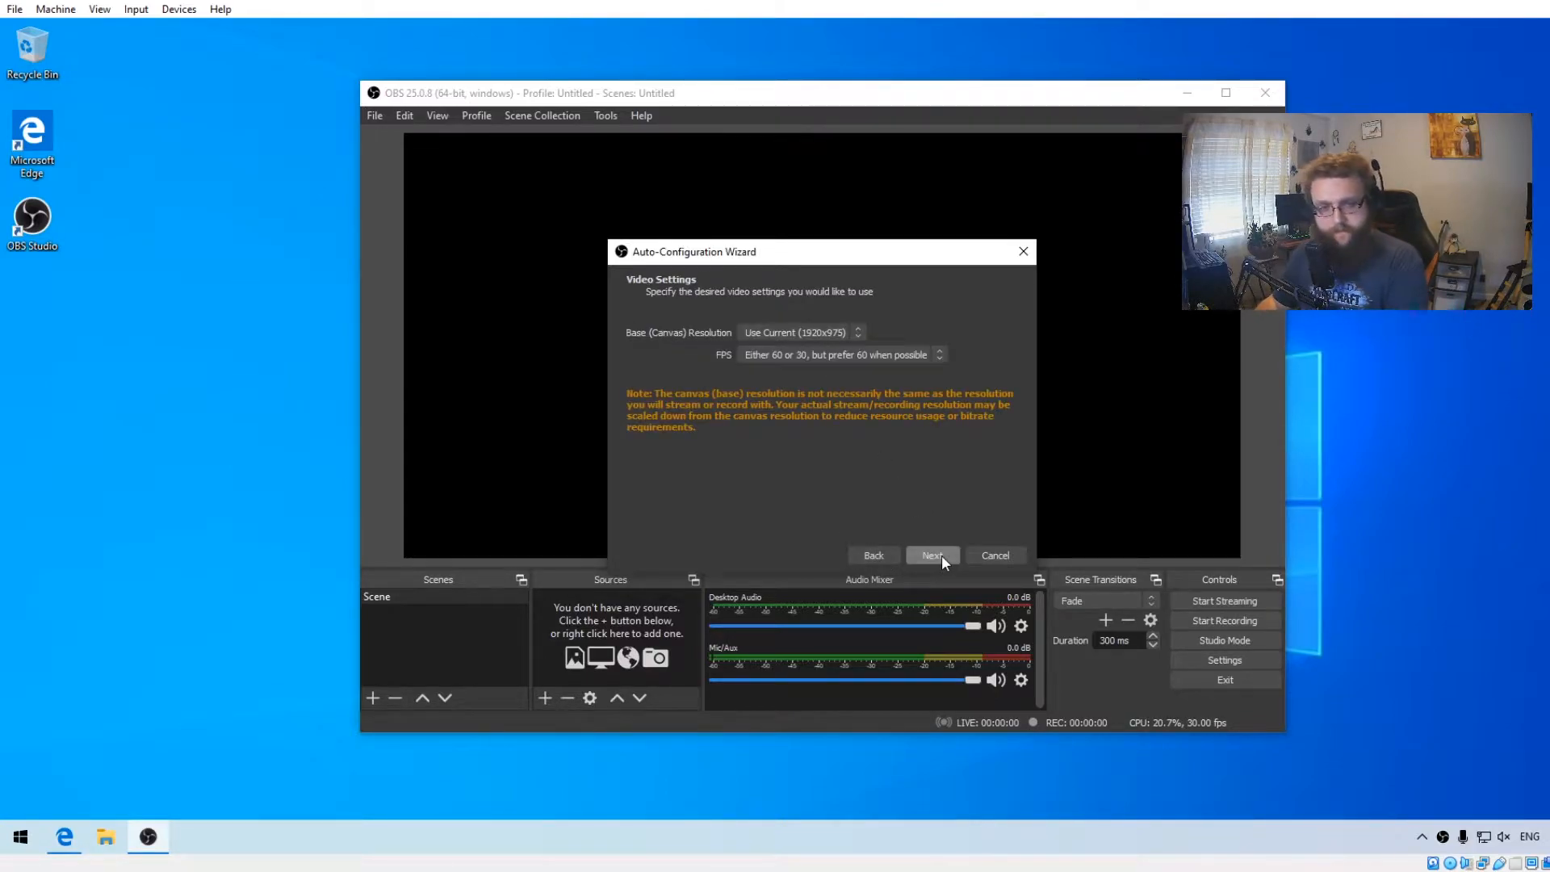
left_click(796, 333)
left_click(797, 332)
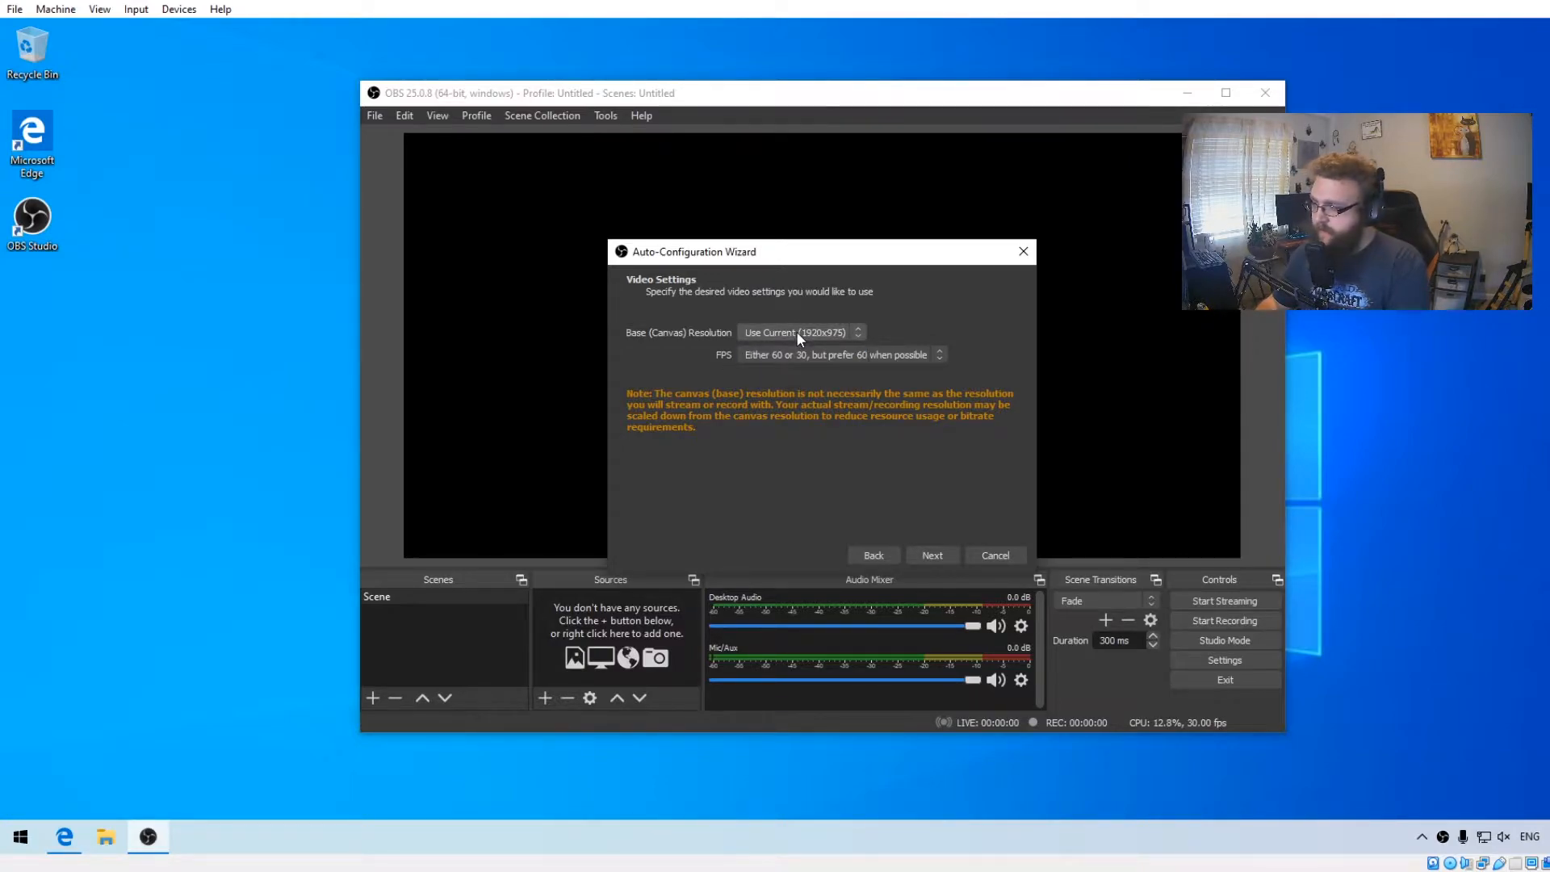
left_click(796, 332)
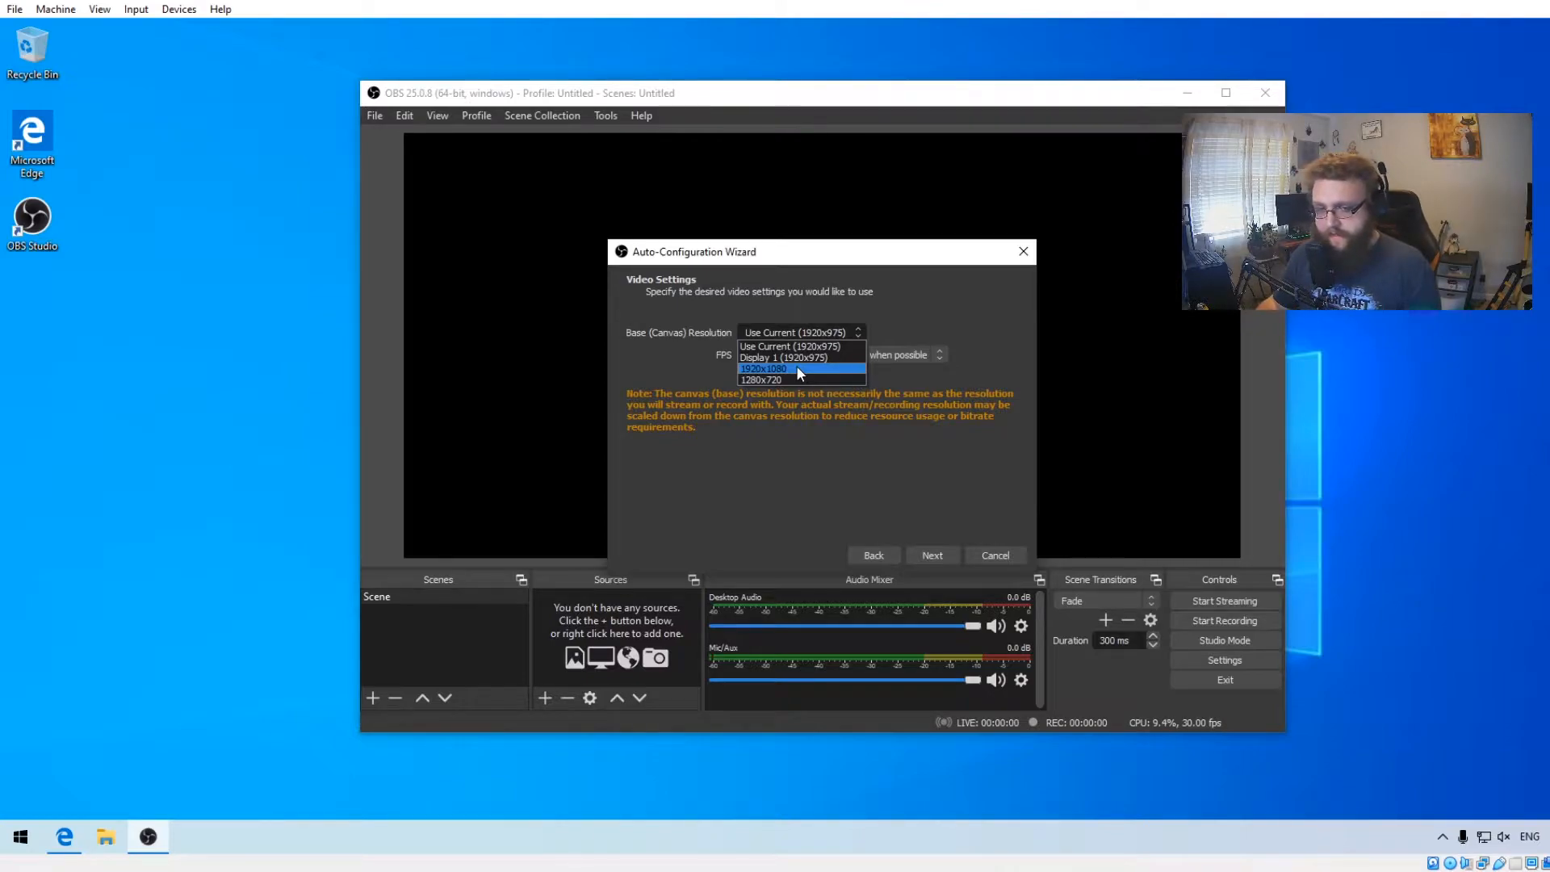
left_click(798, 370)
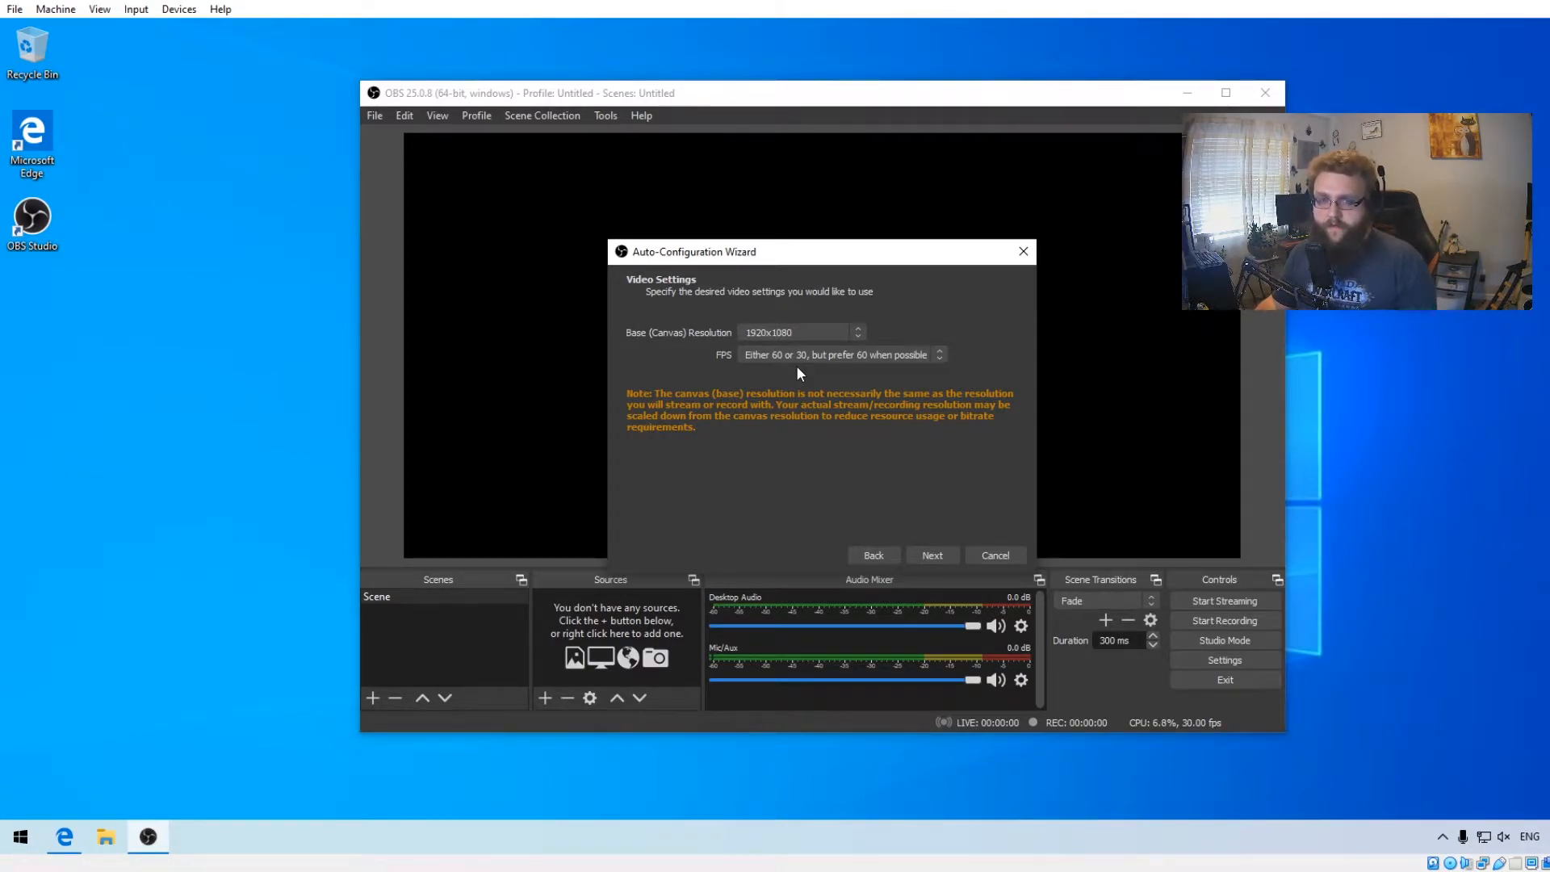
- Set the wizard's FPS to 60 and continue to the stream information page
left_click(819, 353)
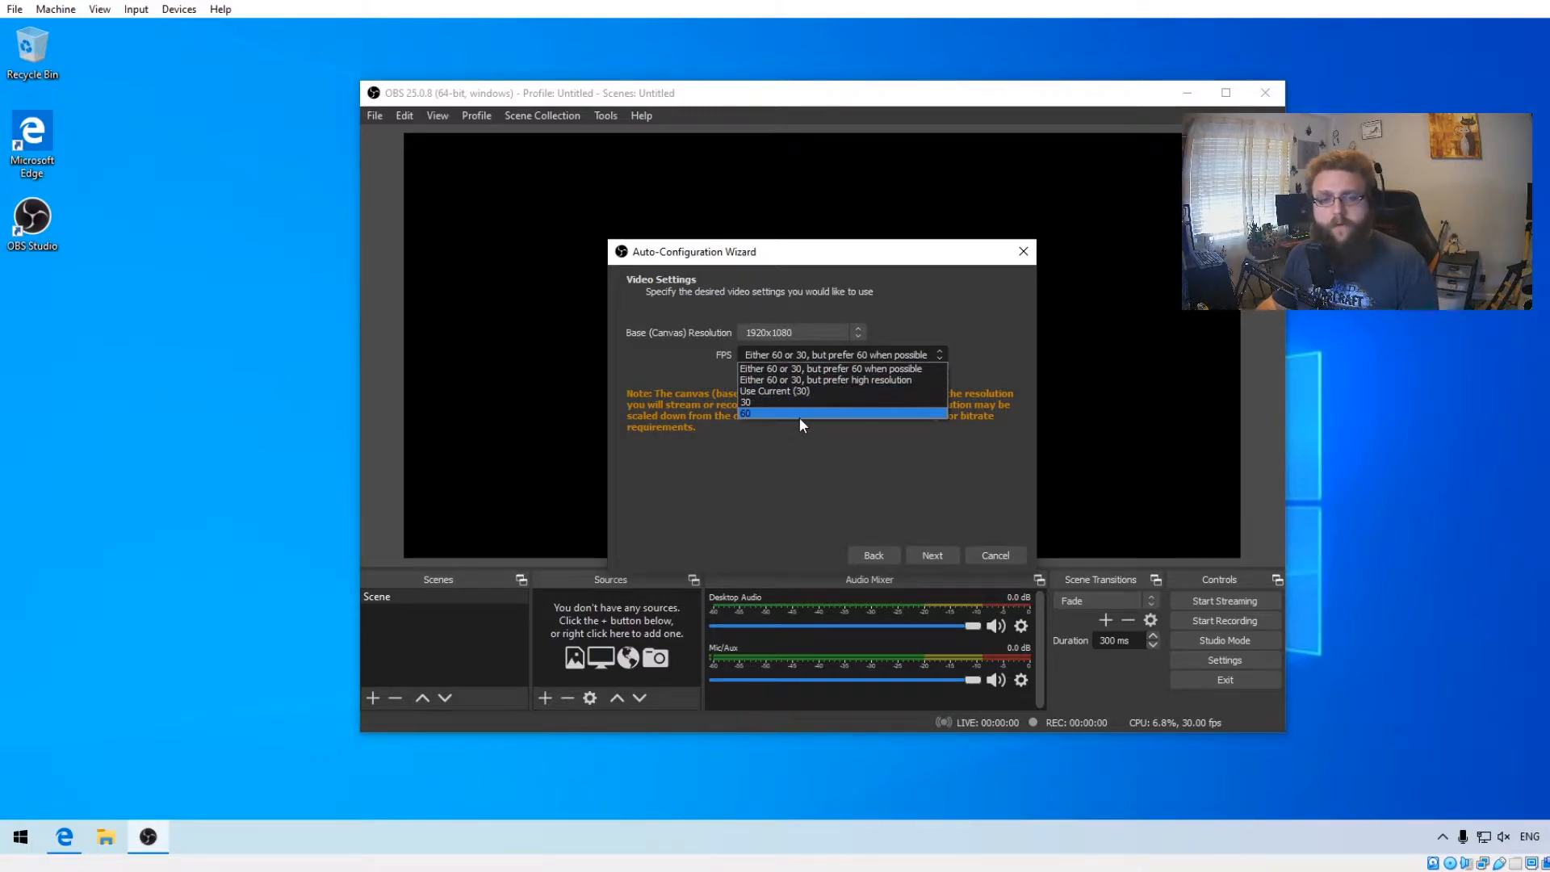
left_click(799, 415)
left_click(932, 556)
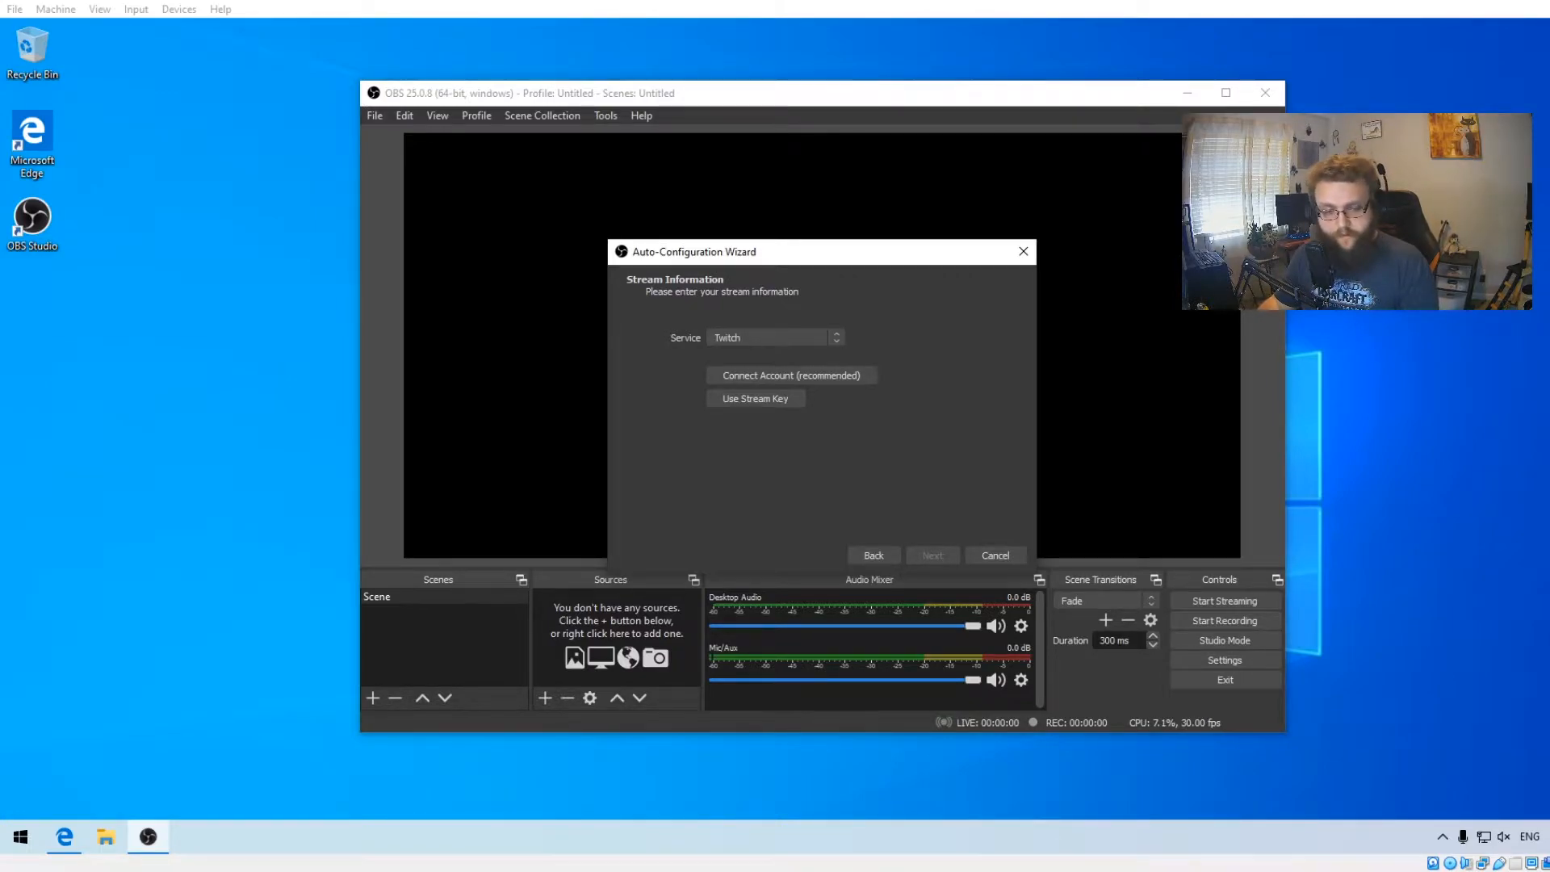
- Keep Twitch as the streaming service and open the channel preferences in the Twitch creator dashboard
left_click(811, 337)
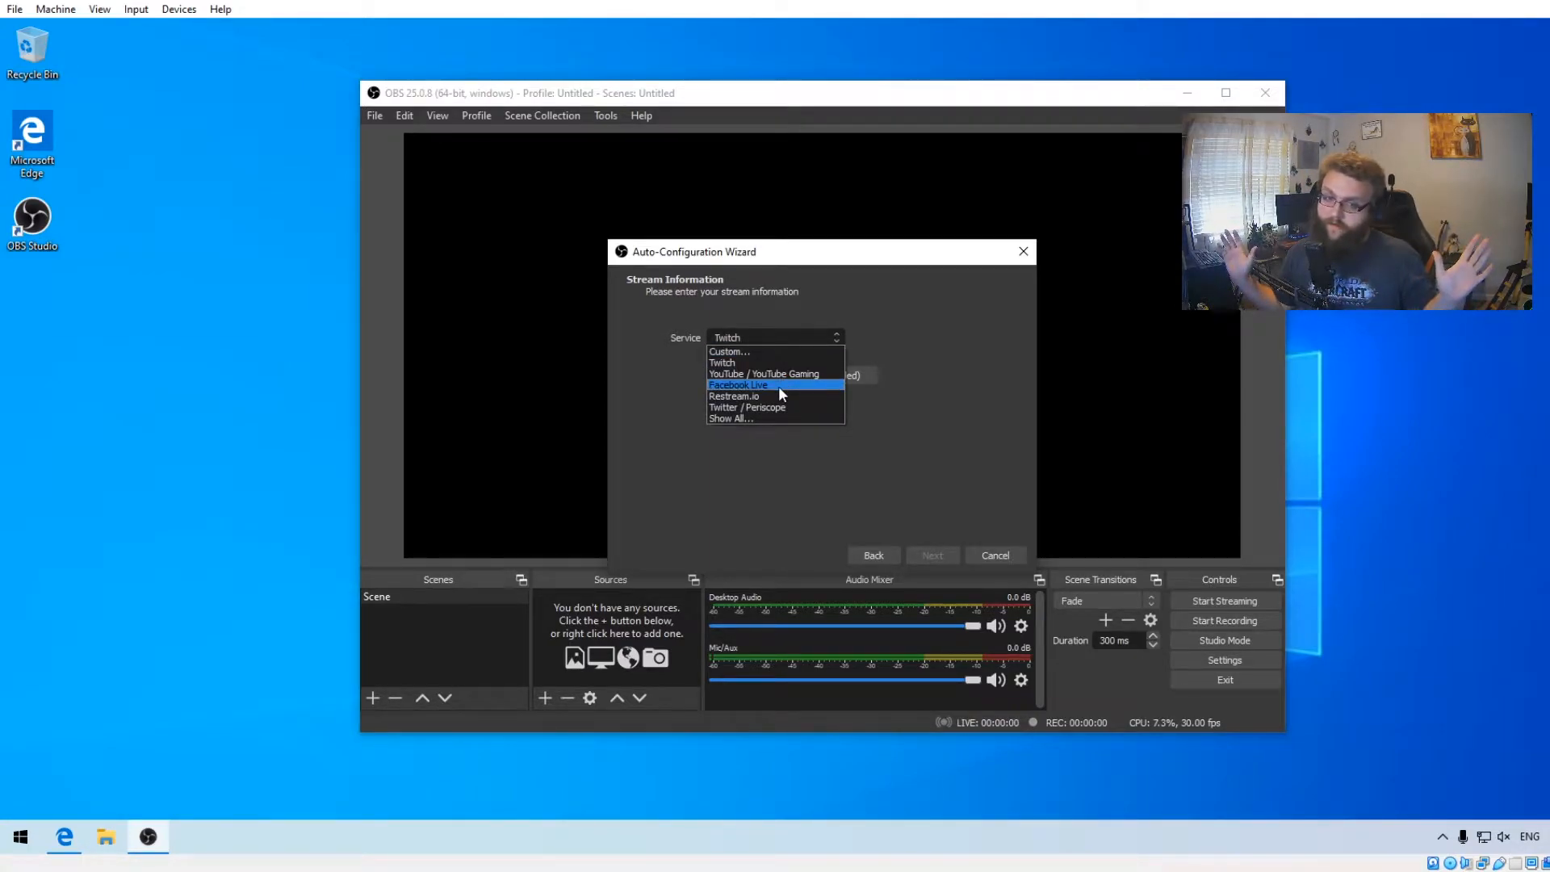
left_click(1091, 338)
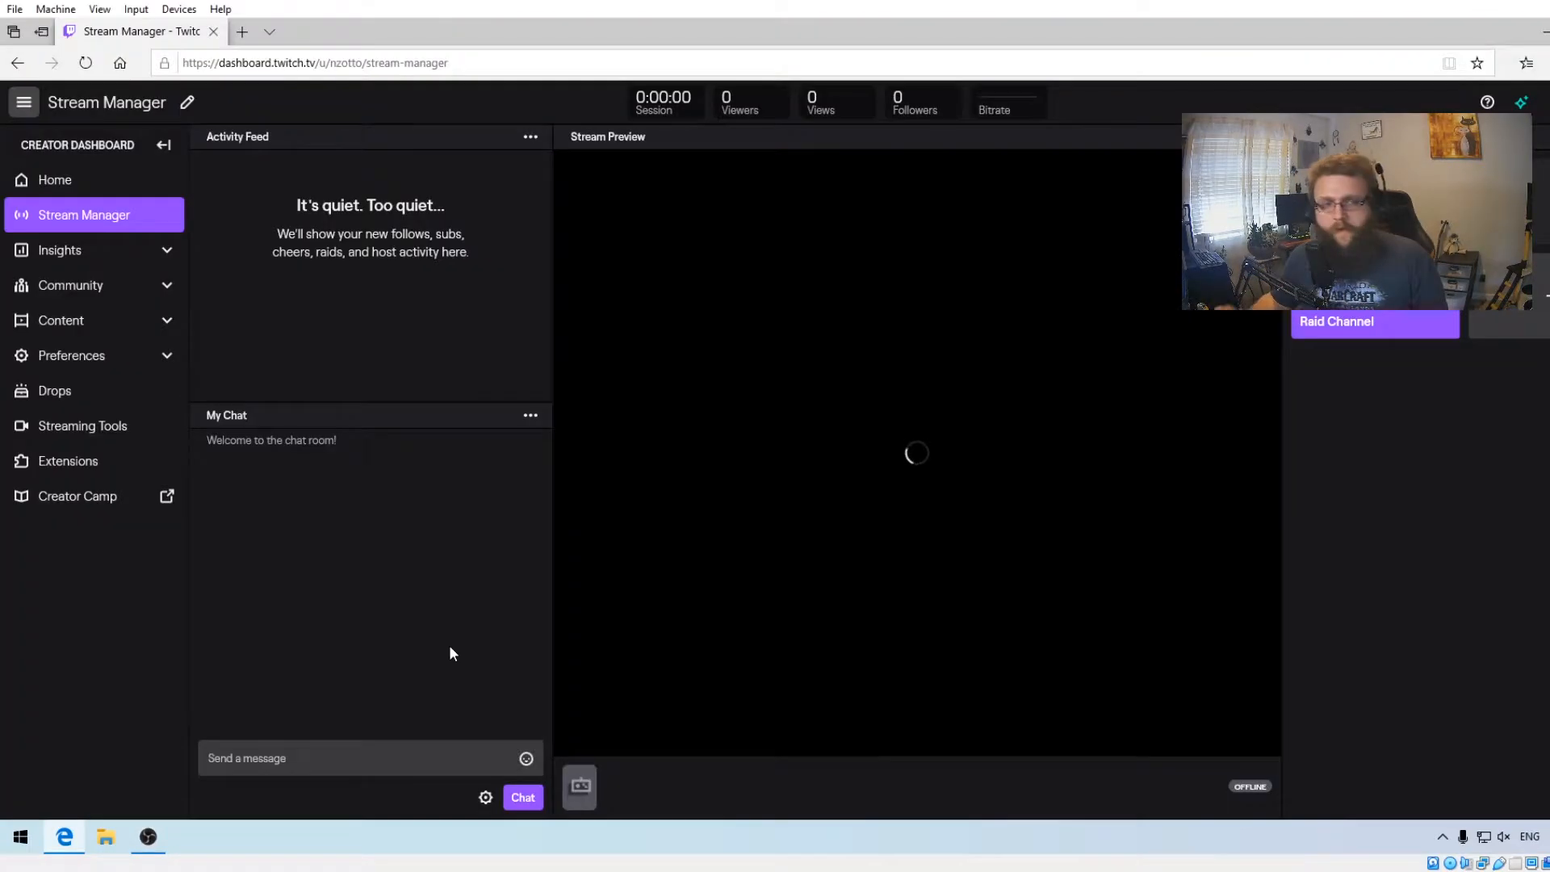
left_click(134, 360)
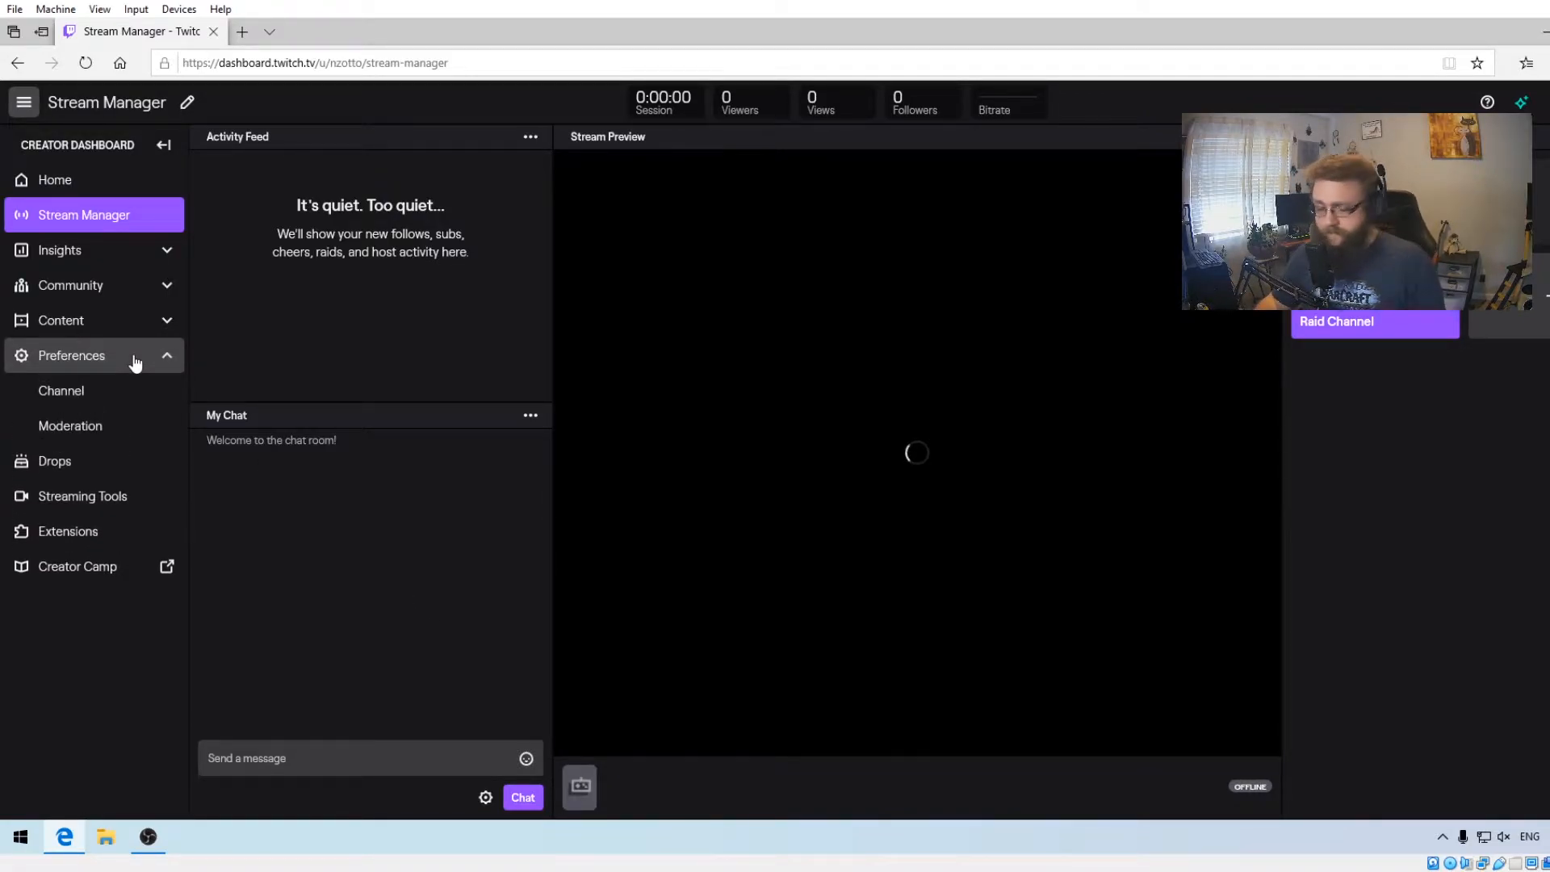
left_click(121, 391)
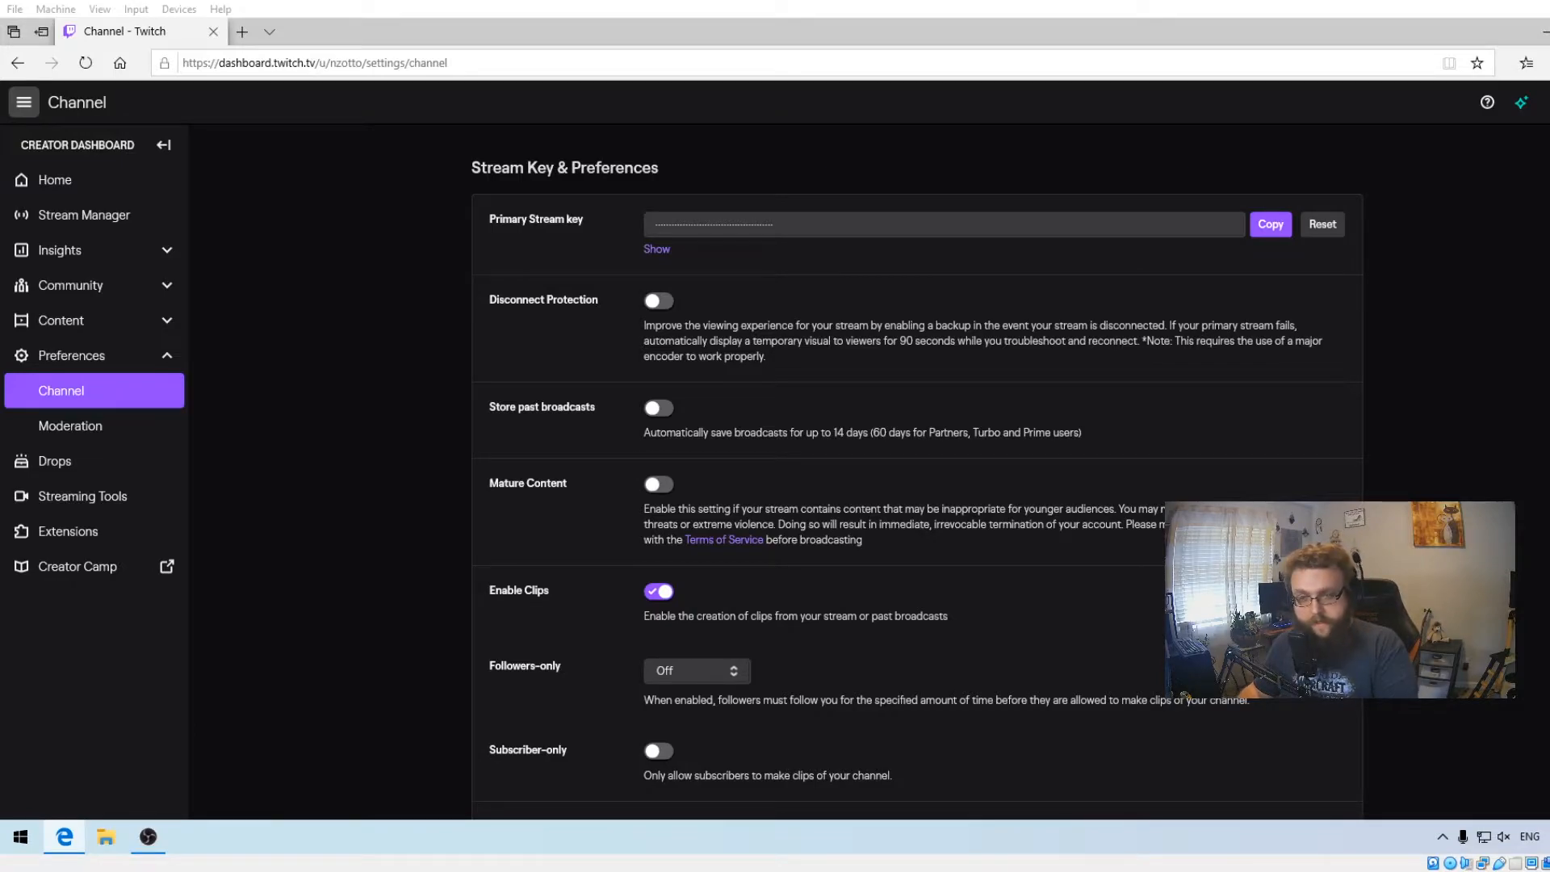
- Copy the Twitch primary stream key and paste it into the wizard's Stream Key field
left_click(1267, 225)
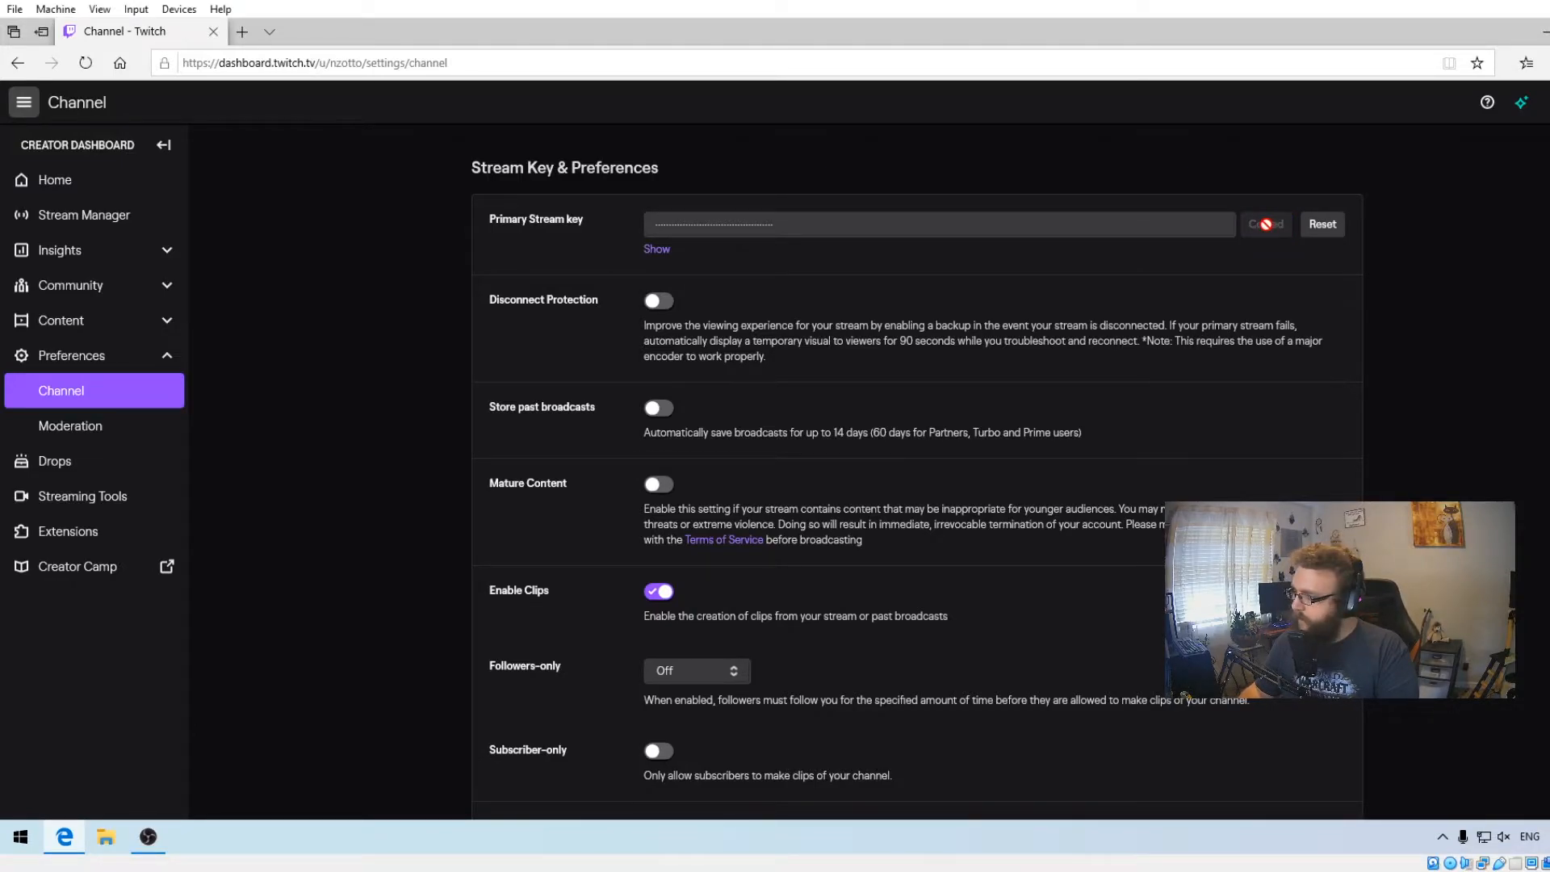
left_click(147, 836)
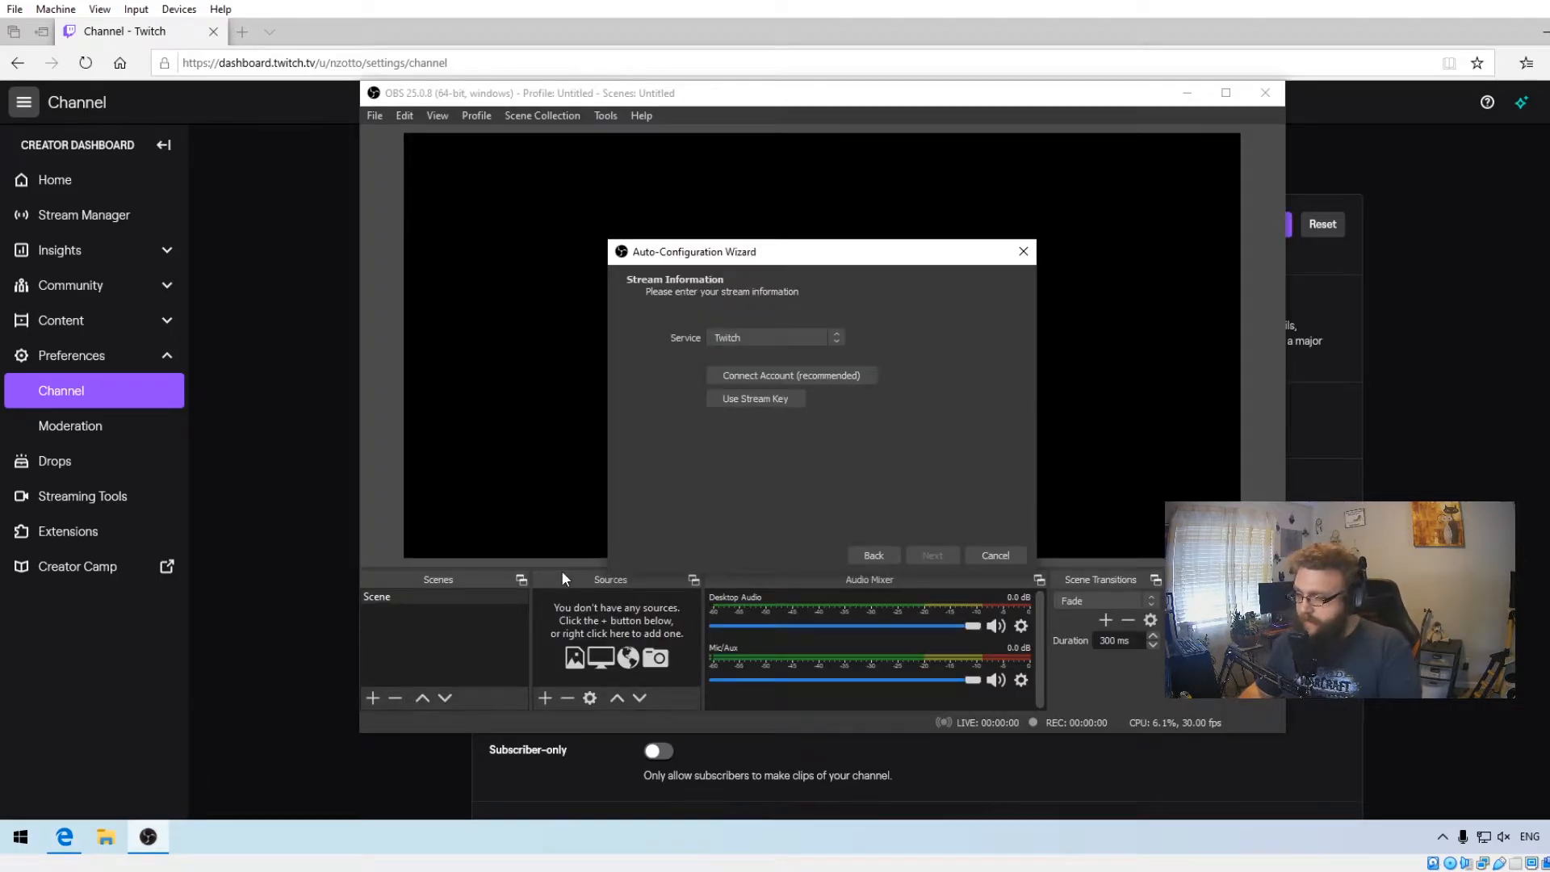
left_click(742, 400)
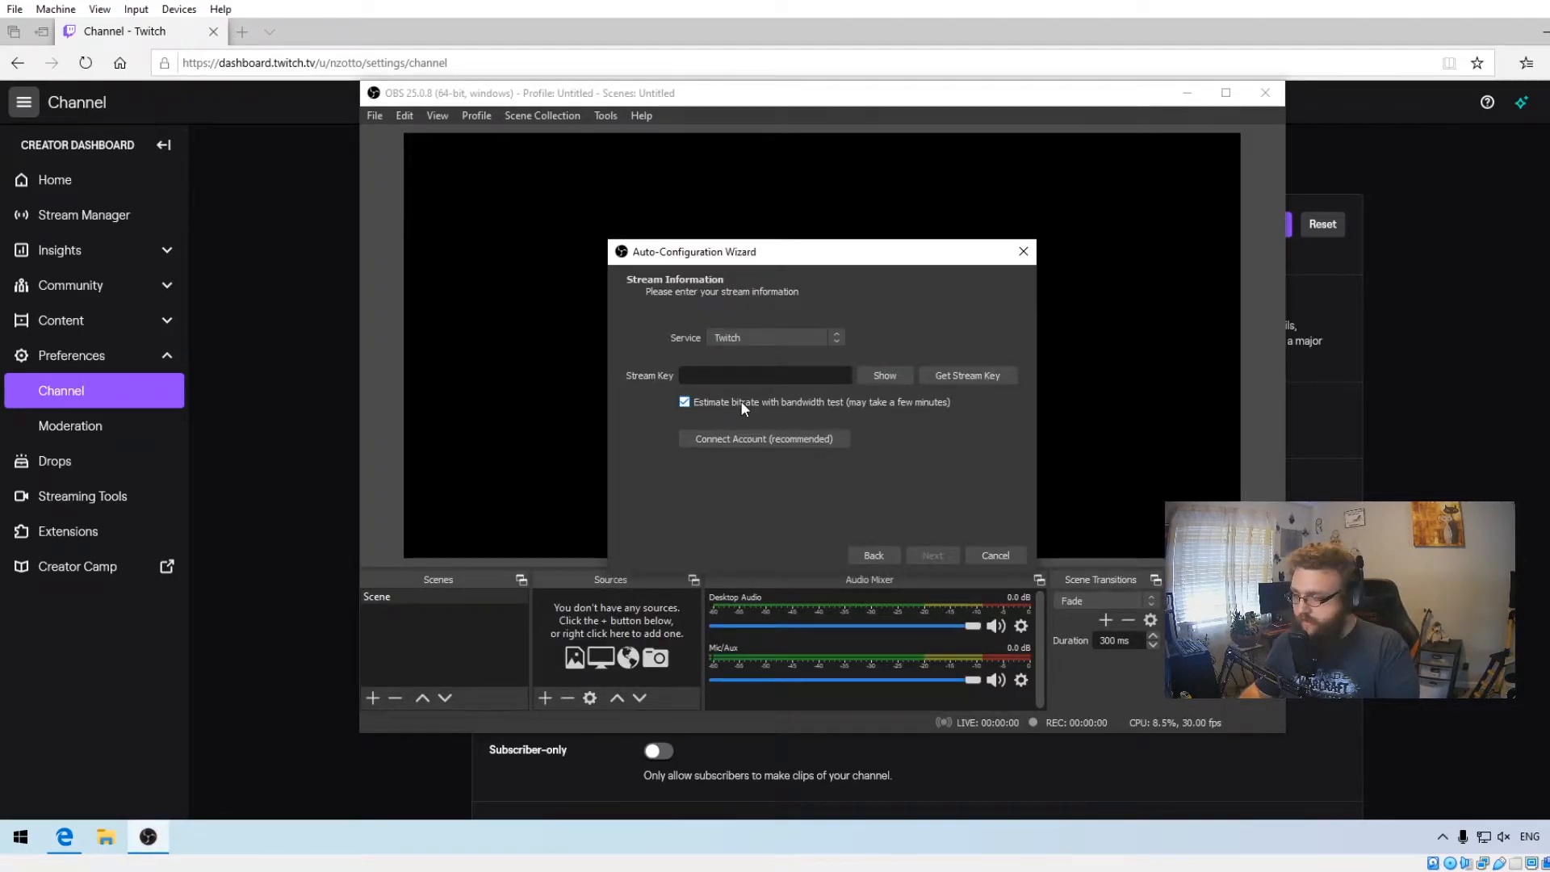
key("ctrl+v")
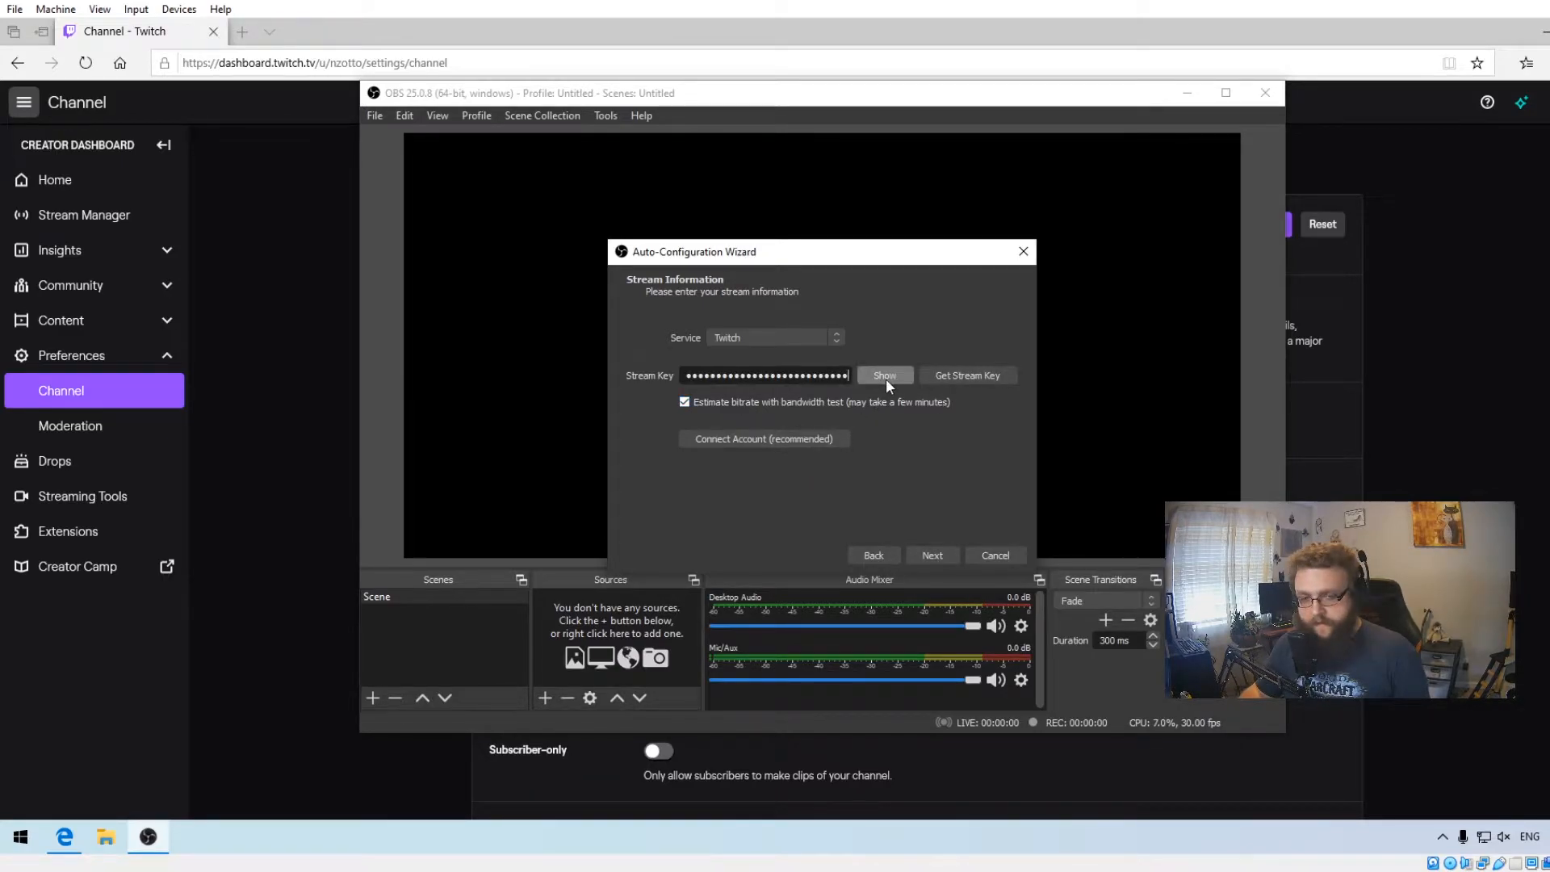
- Run the bandwidth test and apply the wizard's recommended settings
left_click(1499, 397)
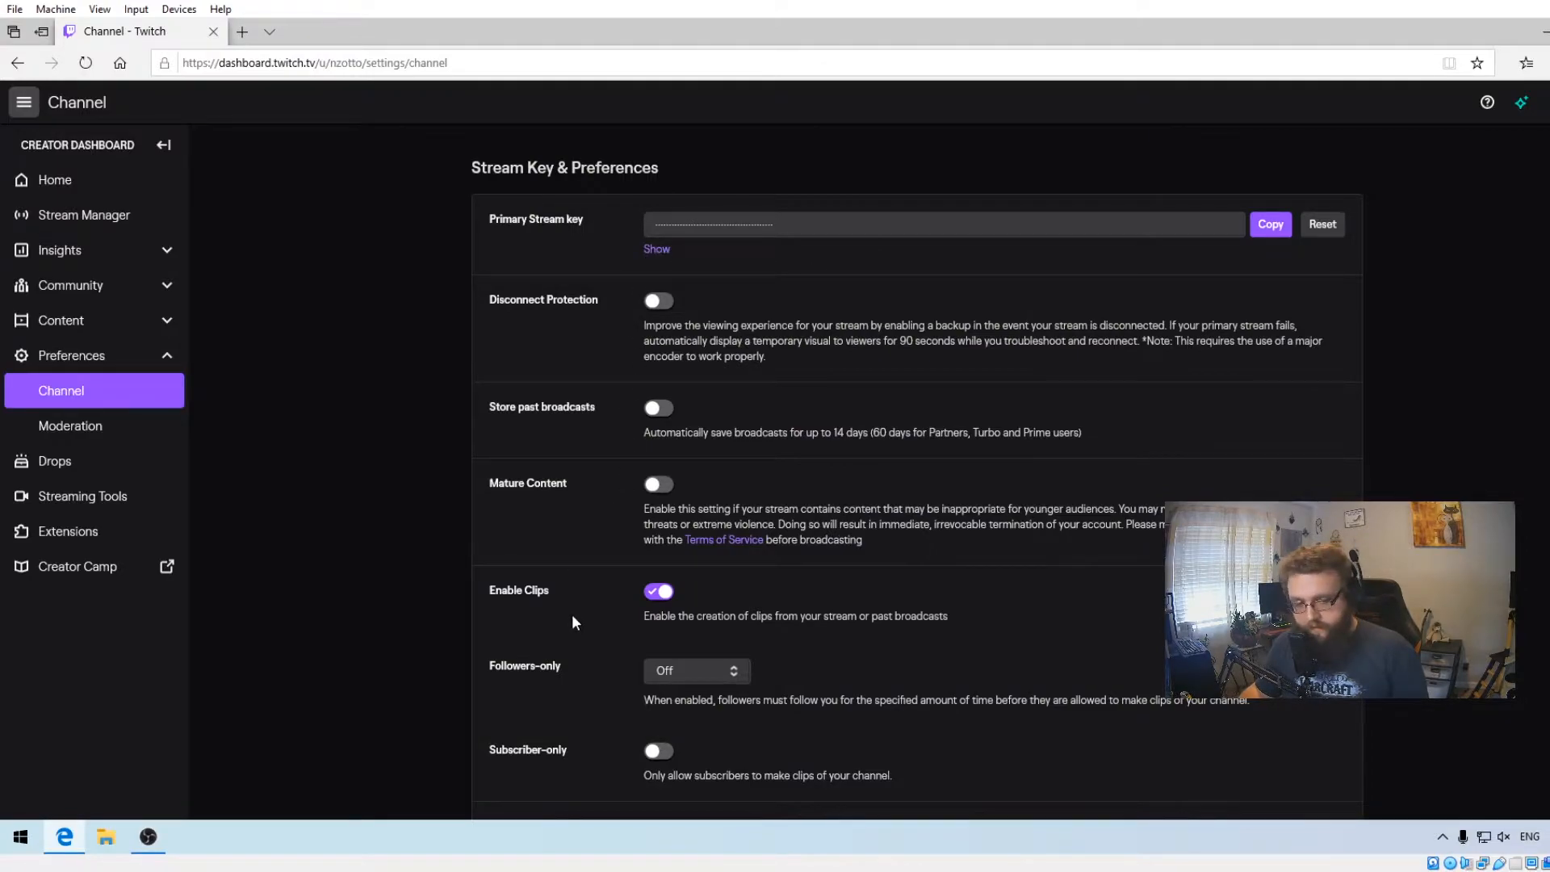
key("alt+Tab")
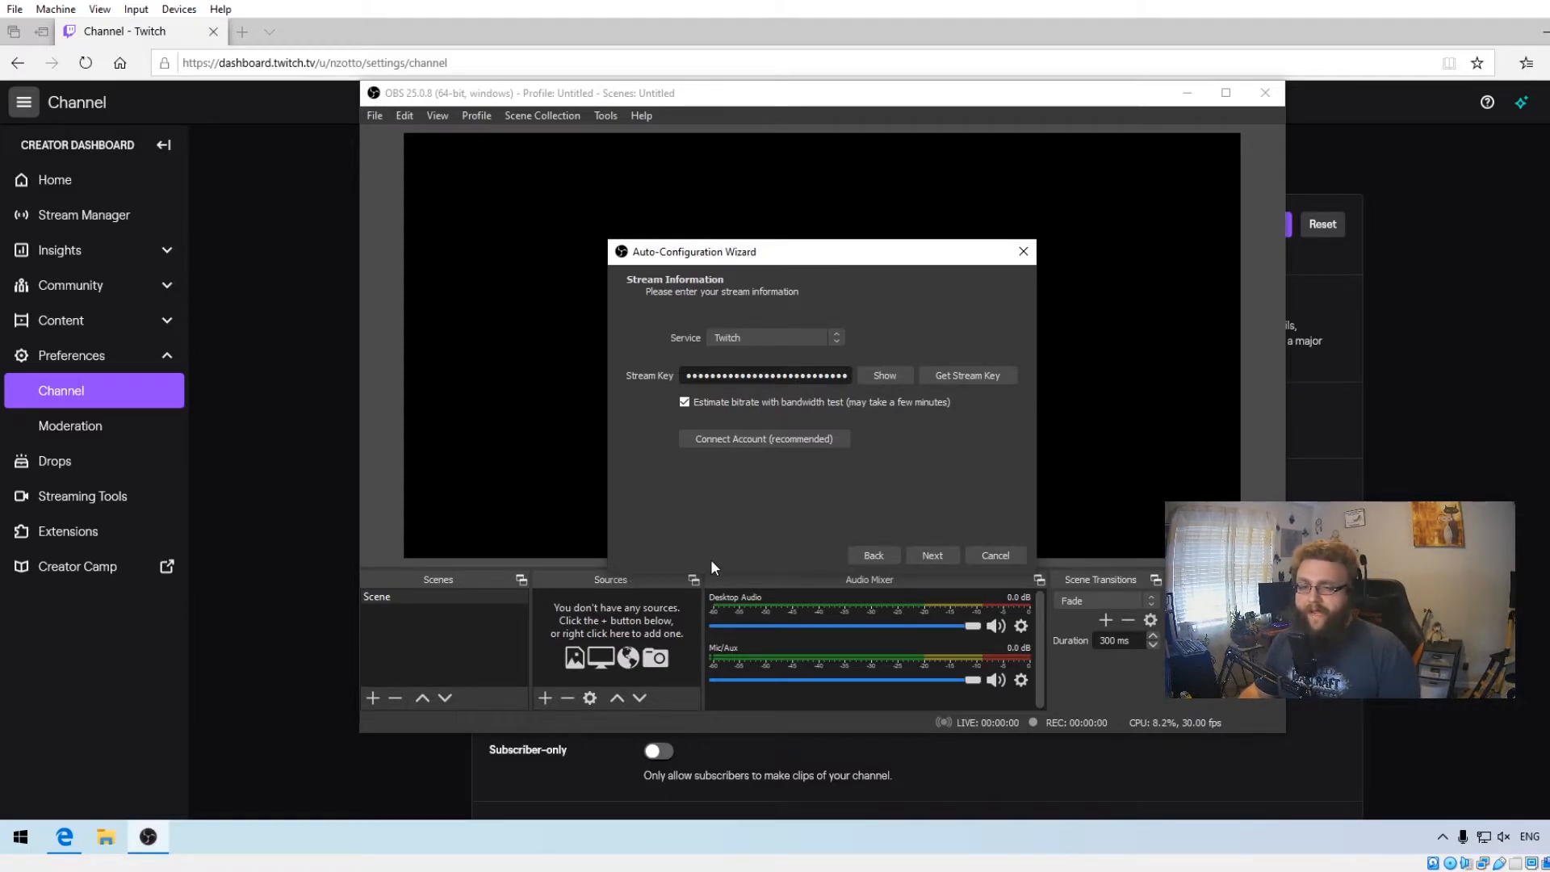
left_click(943, 559)
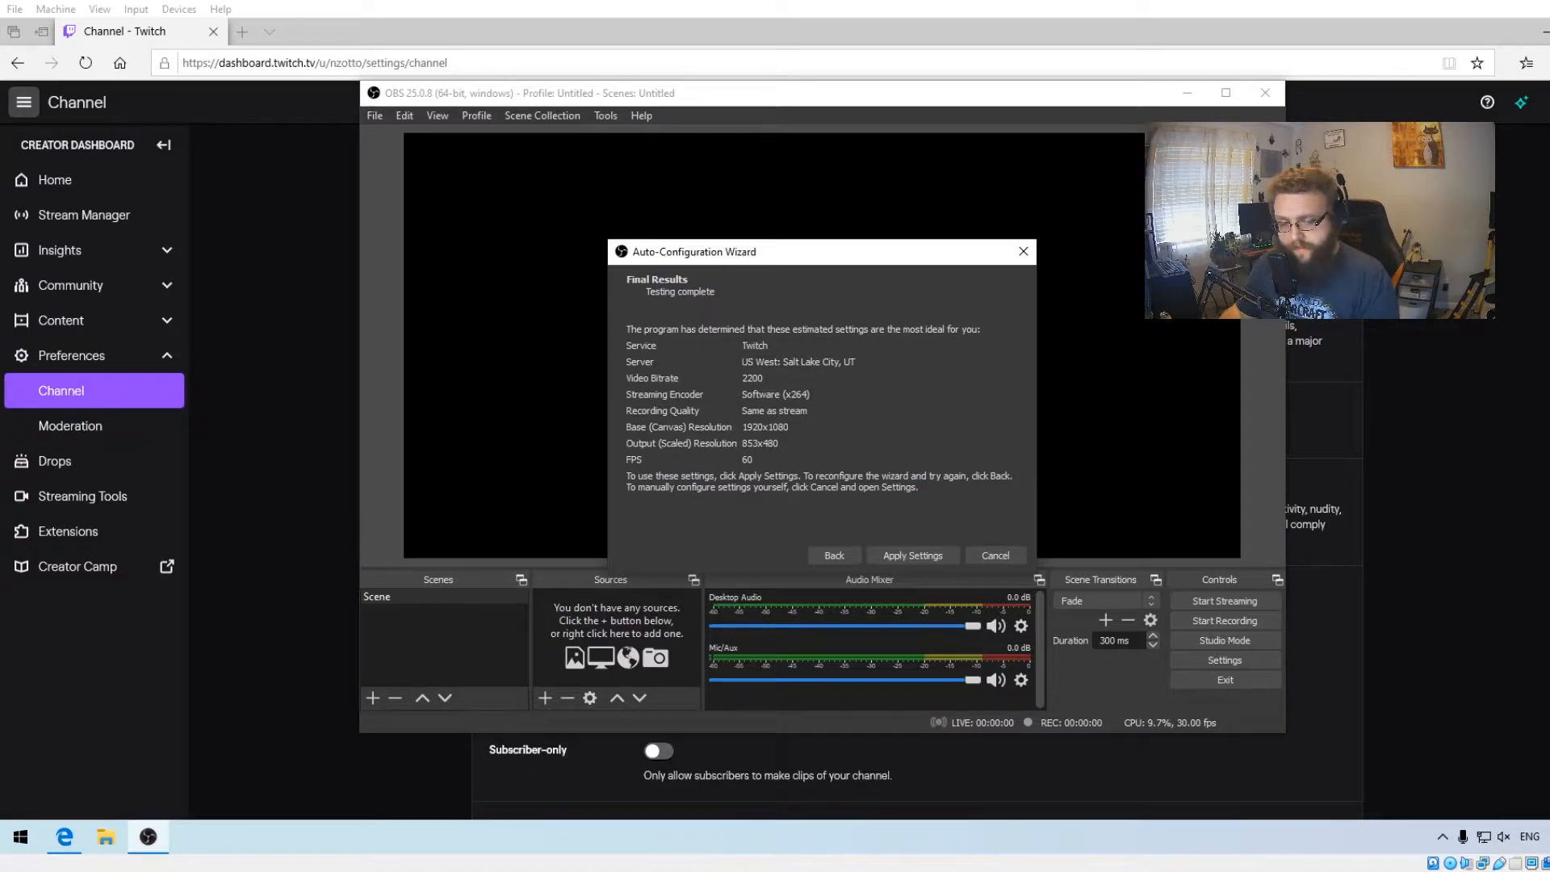
left_click(918, 553)
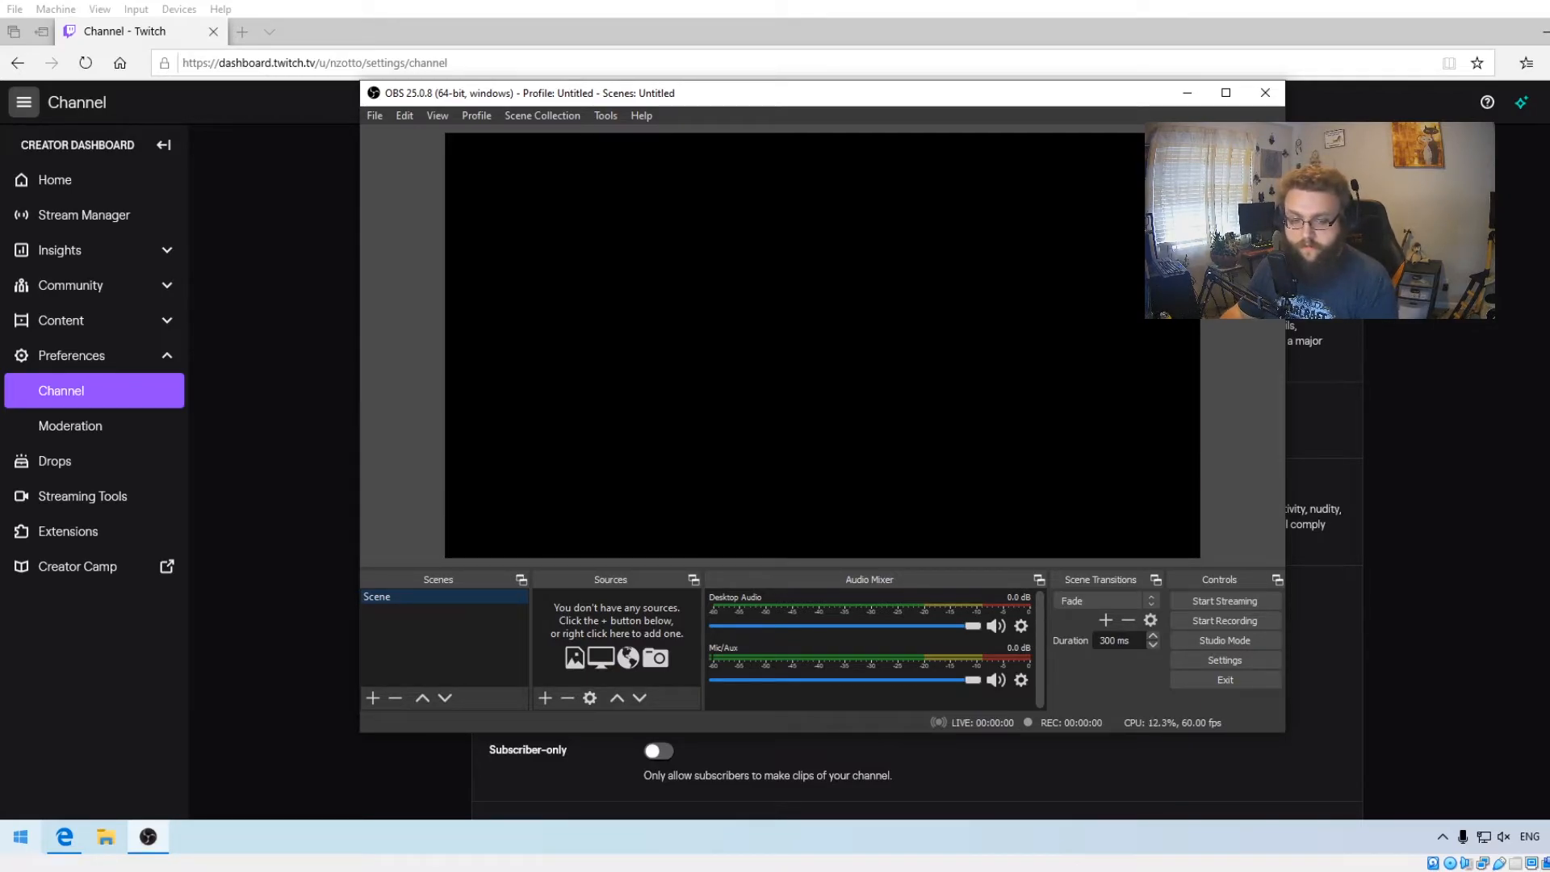
- Rename the default scene to Just Chatting
right_click(397, 601)
left_click(475, 399)
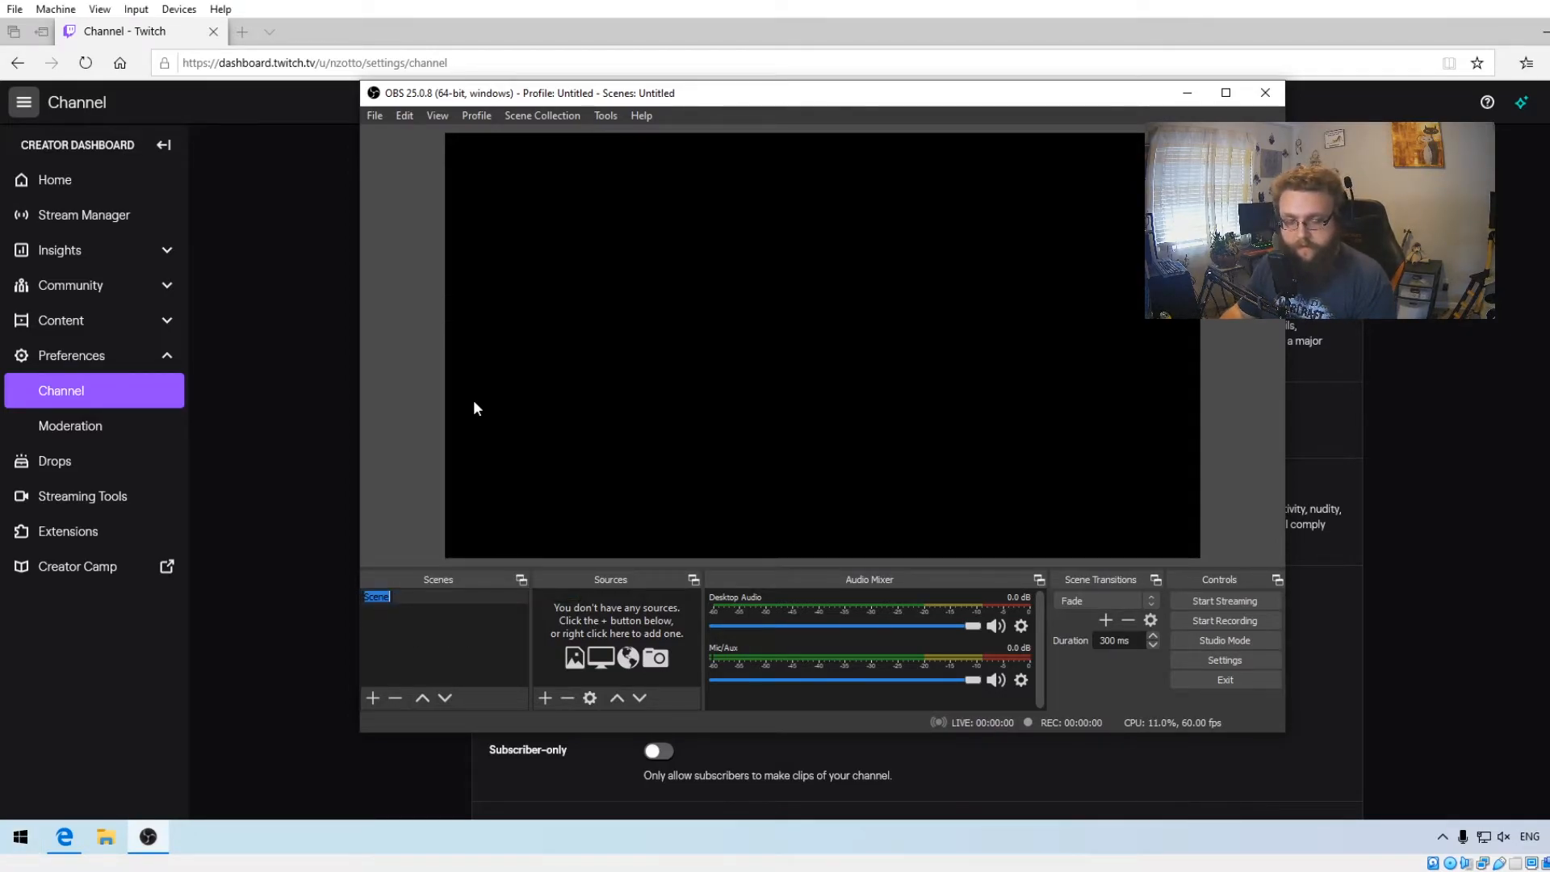
type("Just Chatting")
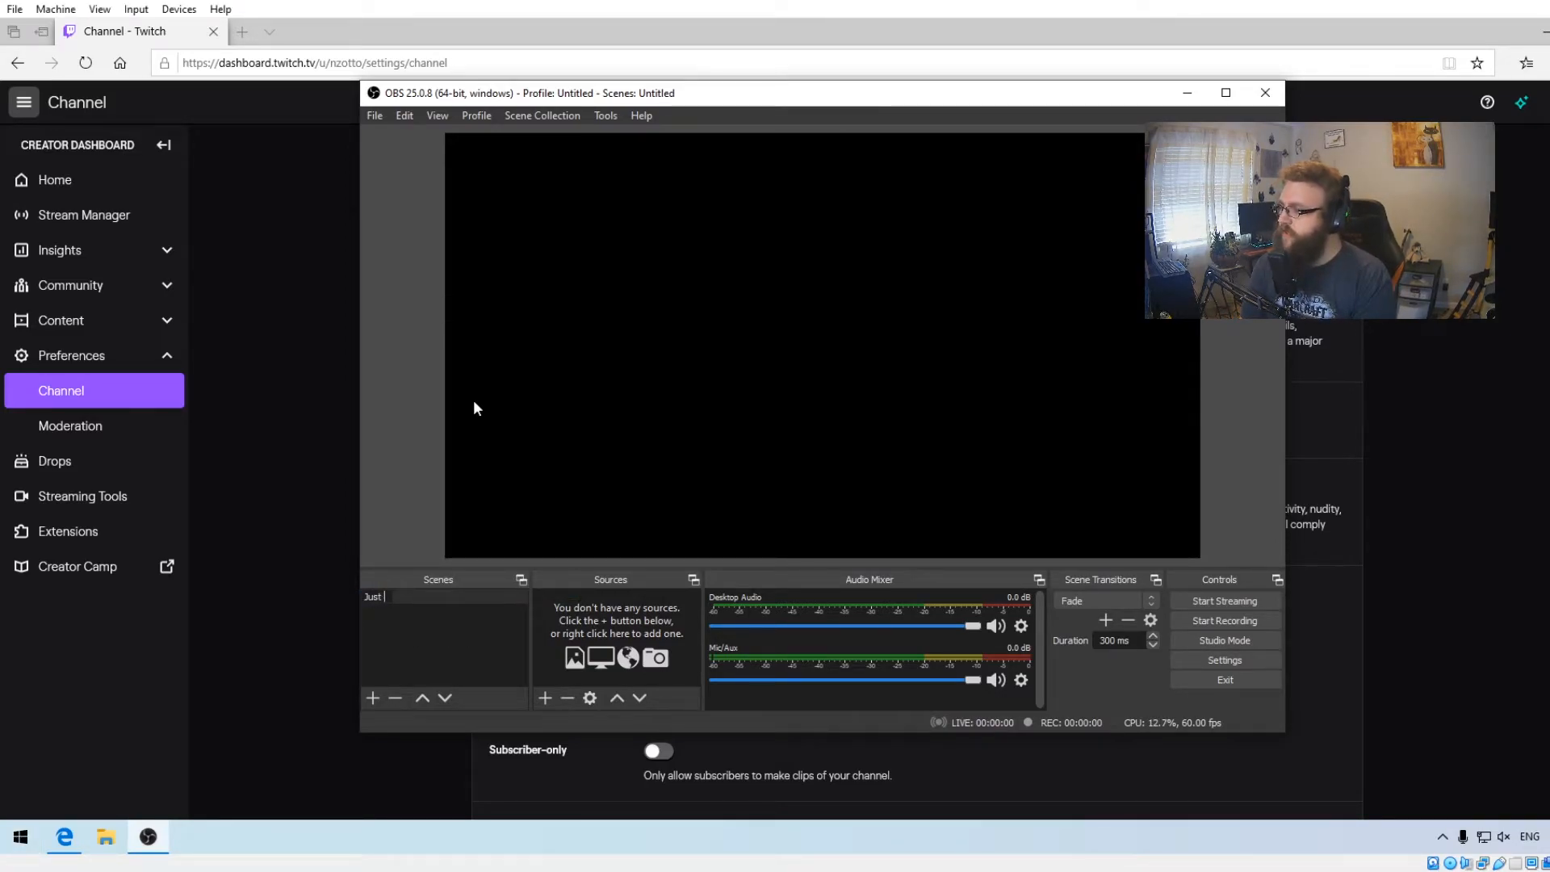
key("Return")
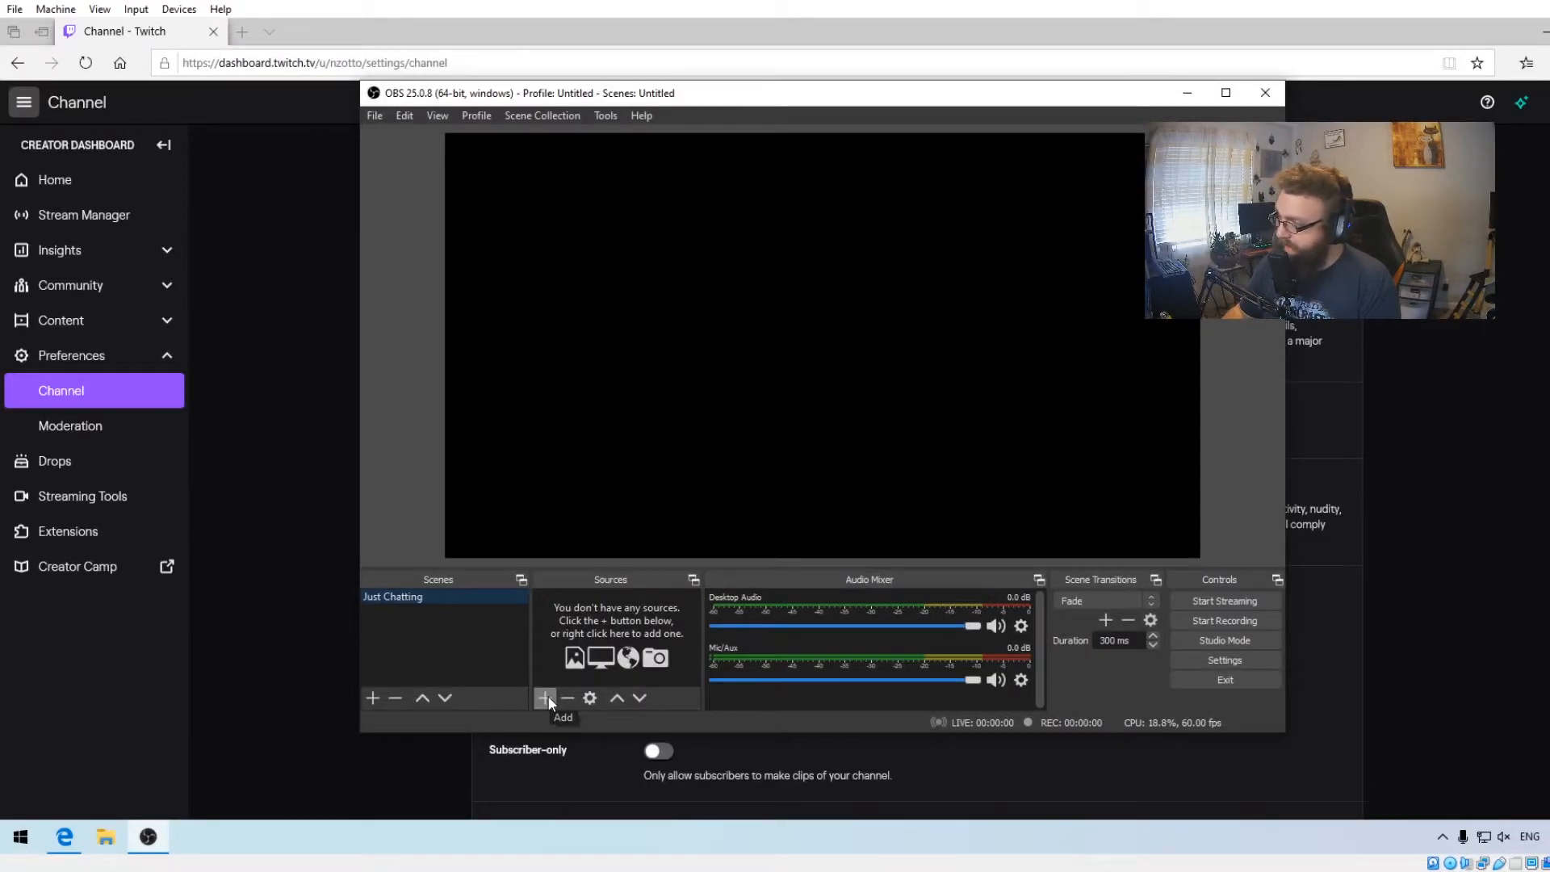
- Add a Video Capture Device source named Webcam to the scene
left_click(546, 698)
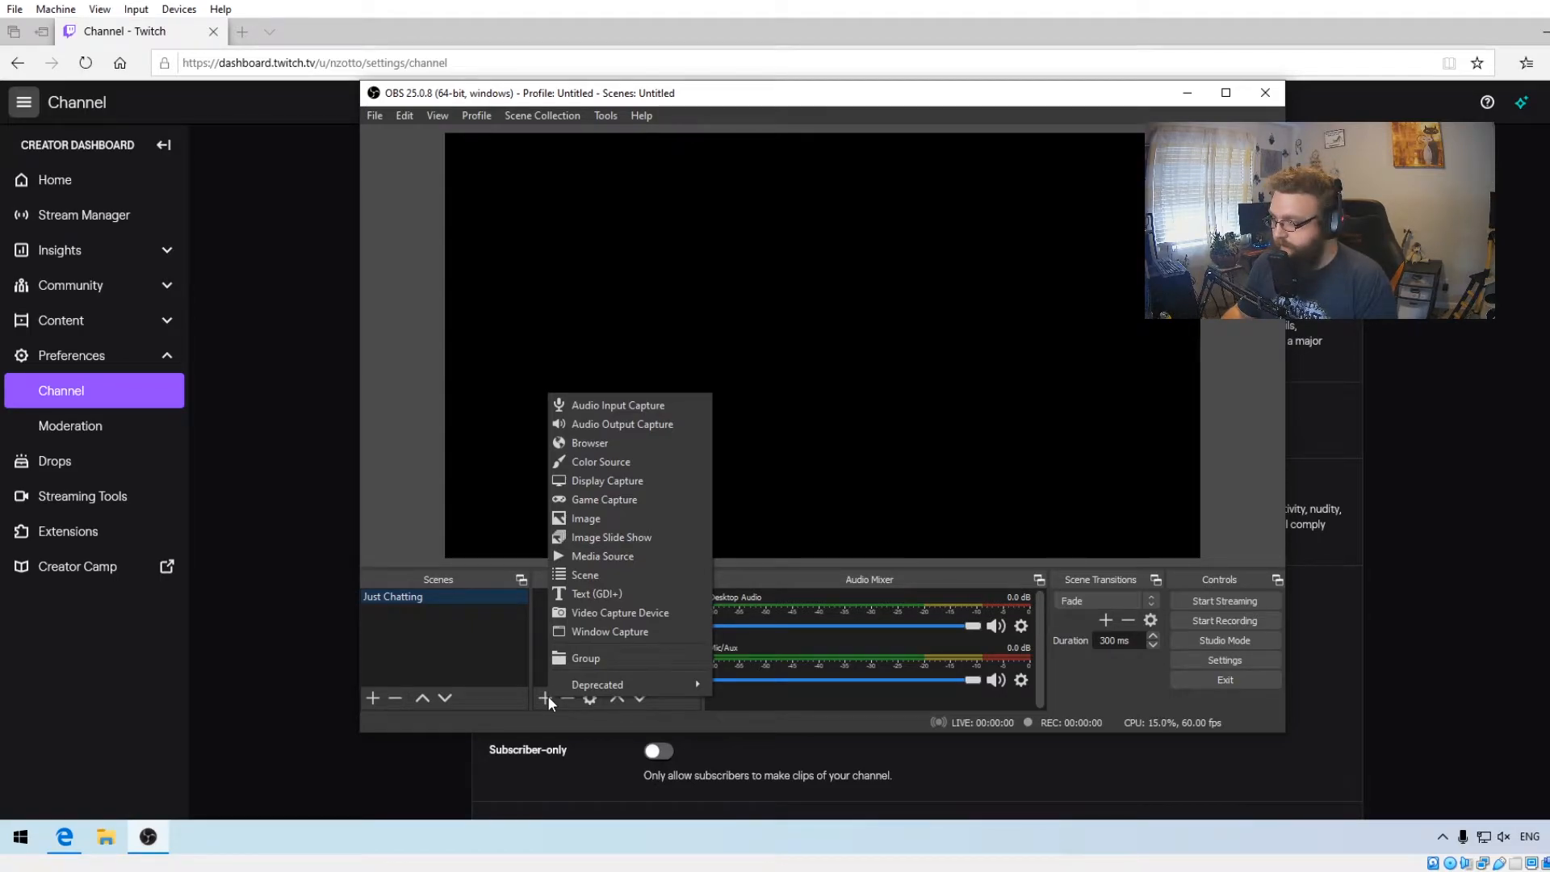
left_click(615, 613)
type("Webcam")
key("Return")
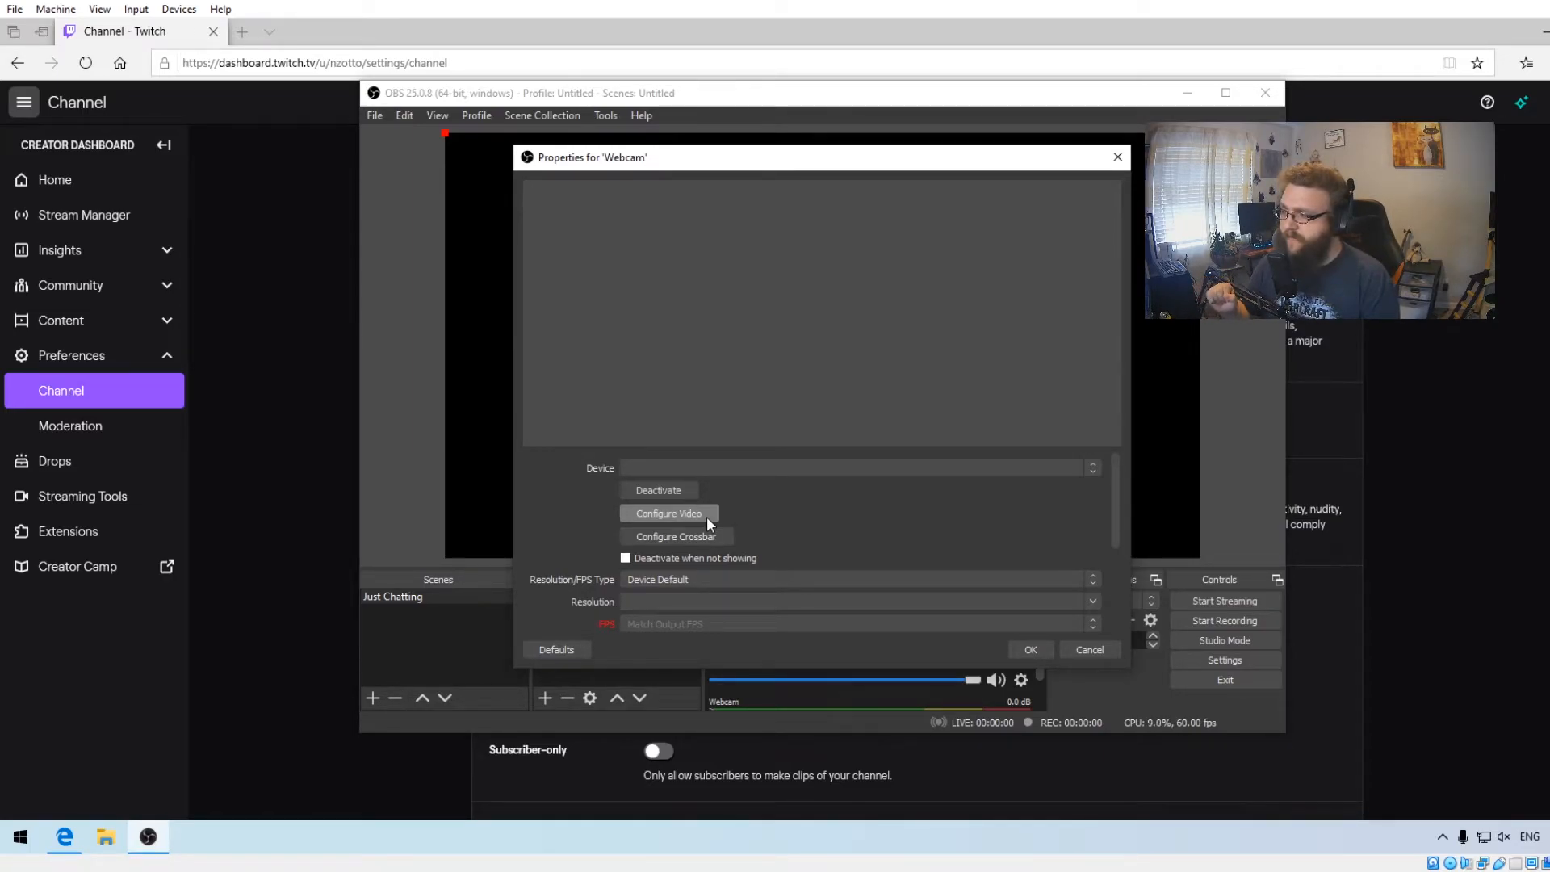
- Set the webcam's Resolution/FPS Type to Custom and confirm its properties
scroll(886, 522, "down", 1)
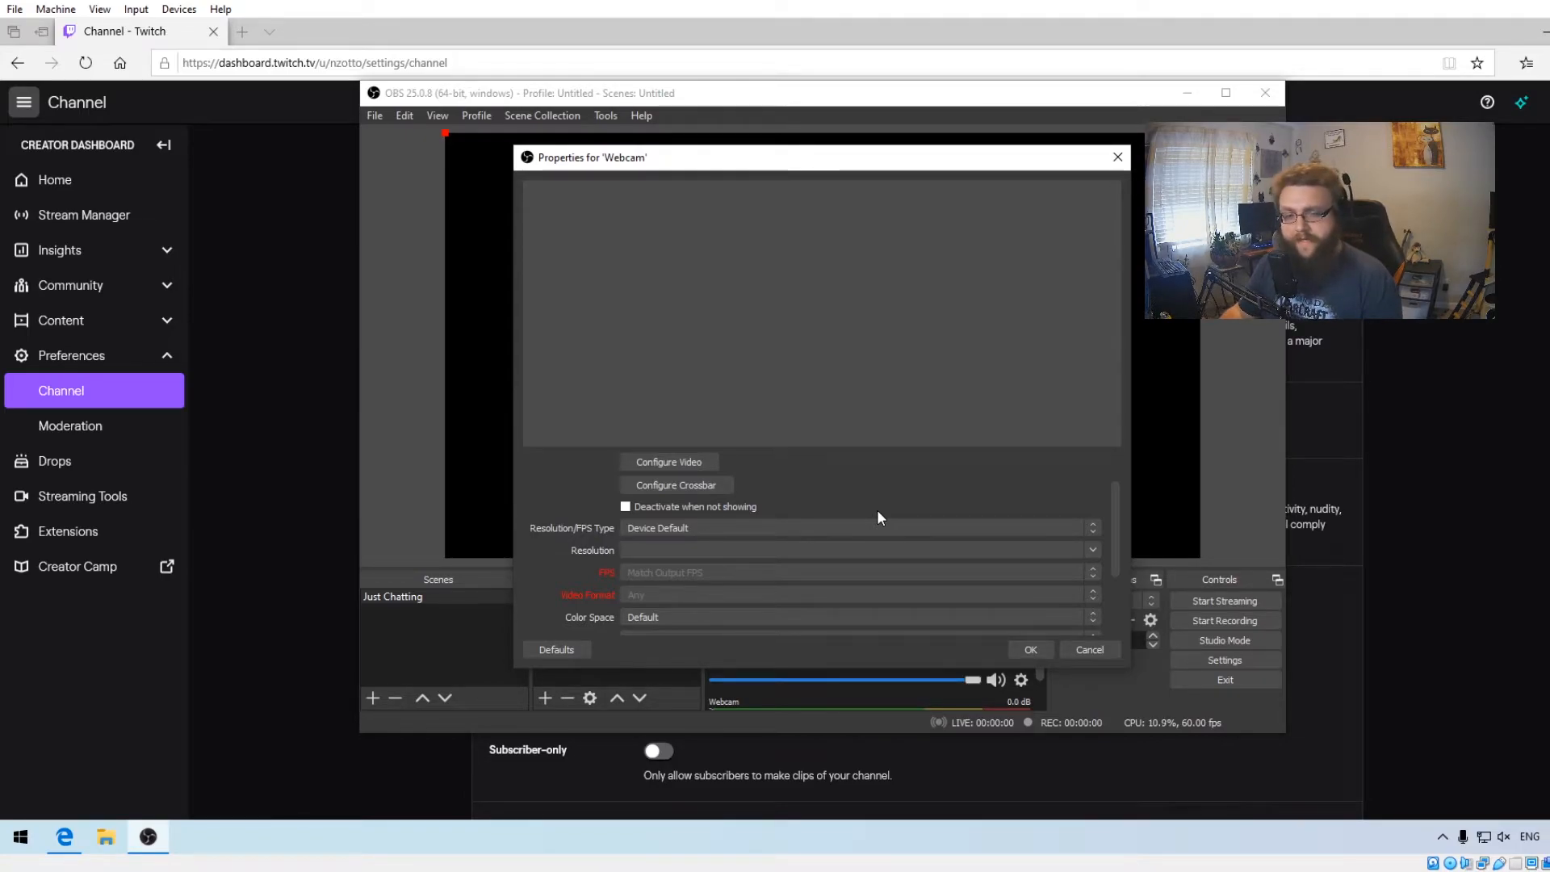
left_click(851, 522)
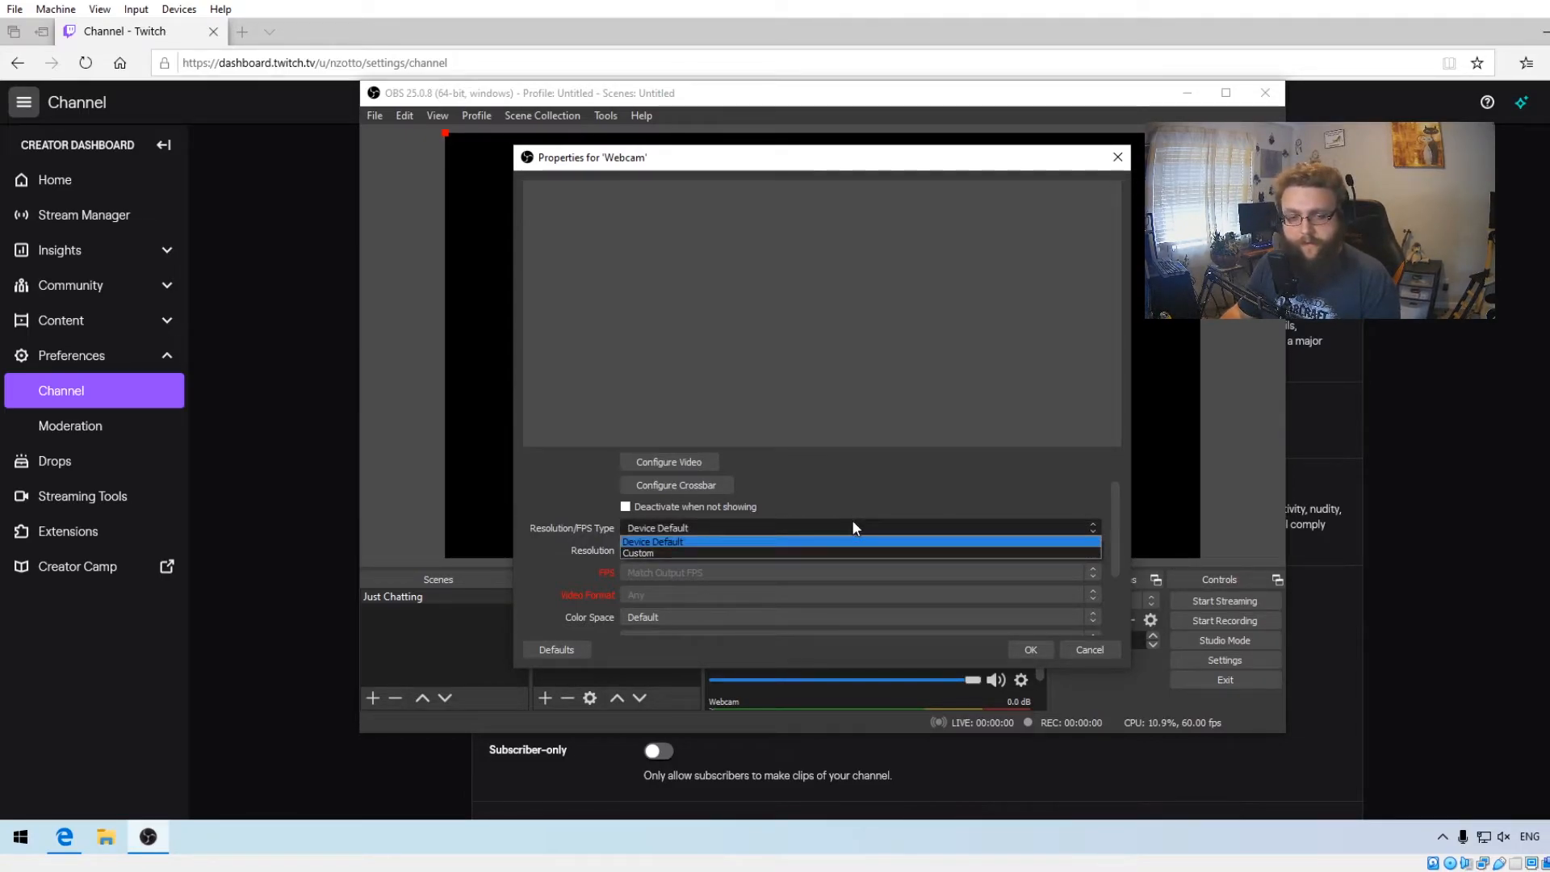
left_click(825, 554)
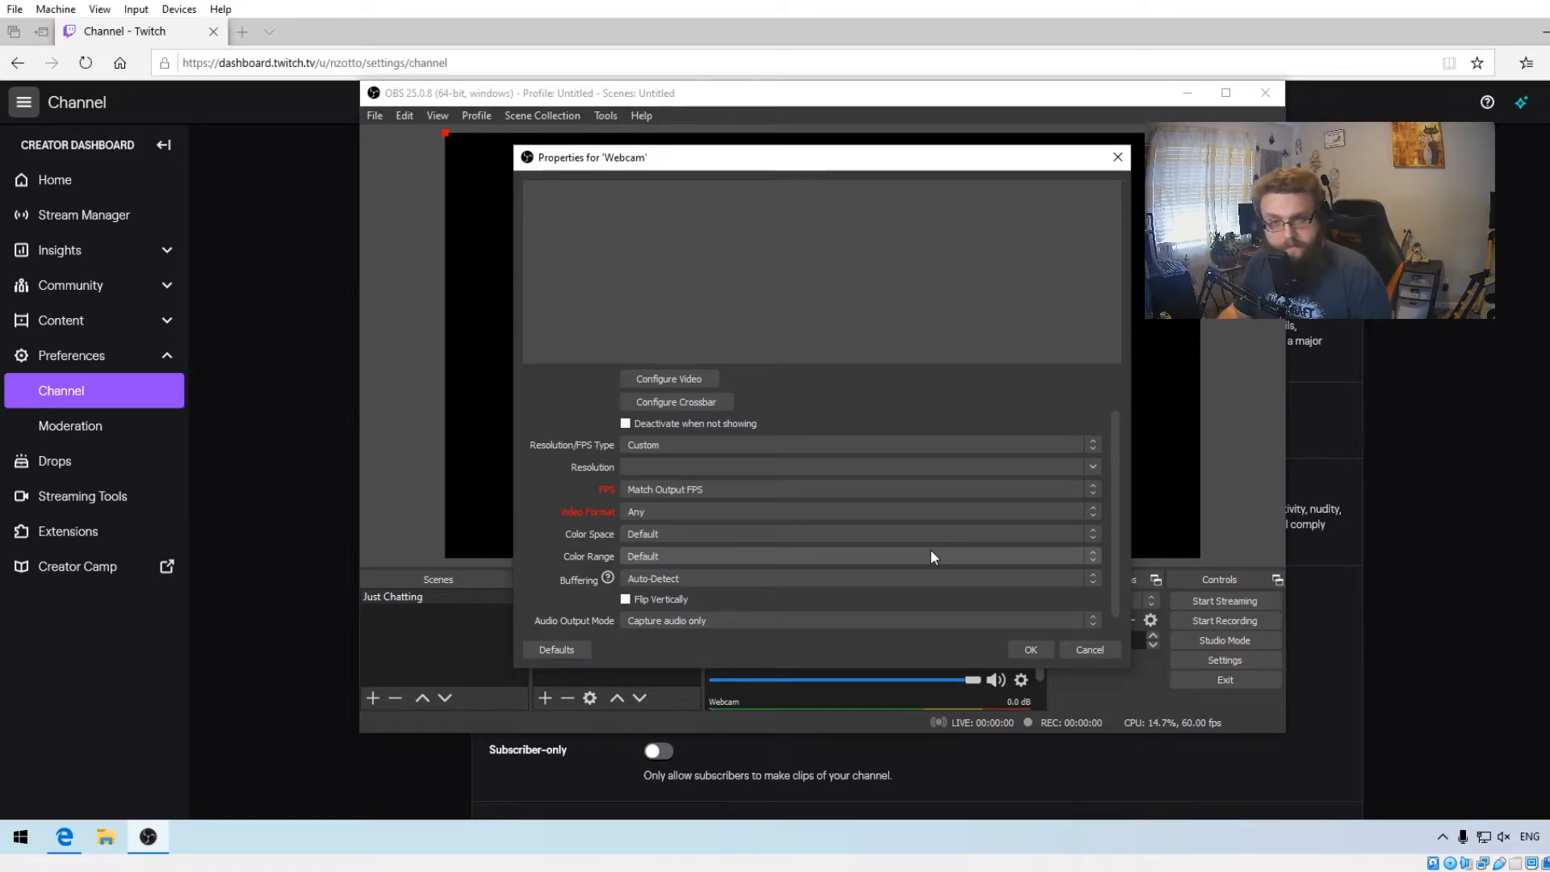
left_click(1029, 654)
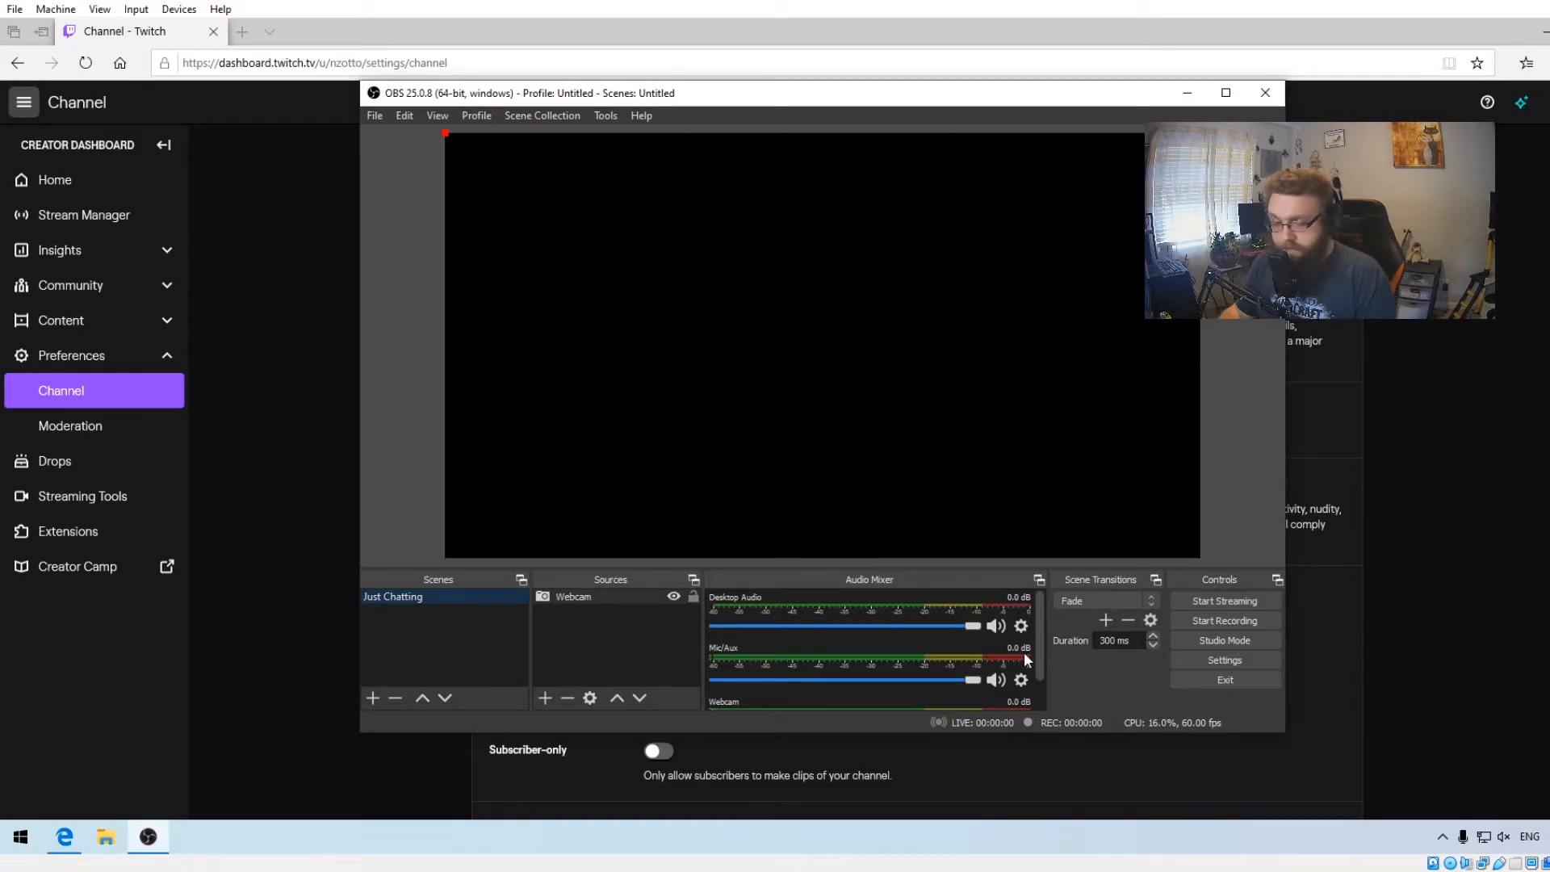
- Add a new scene named Gameplay
mouse_move(148, 836)
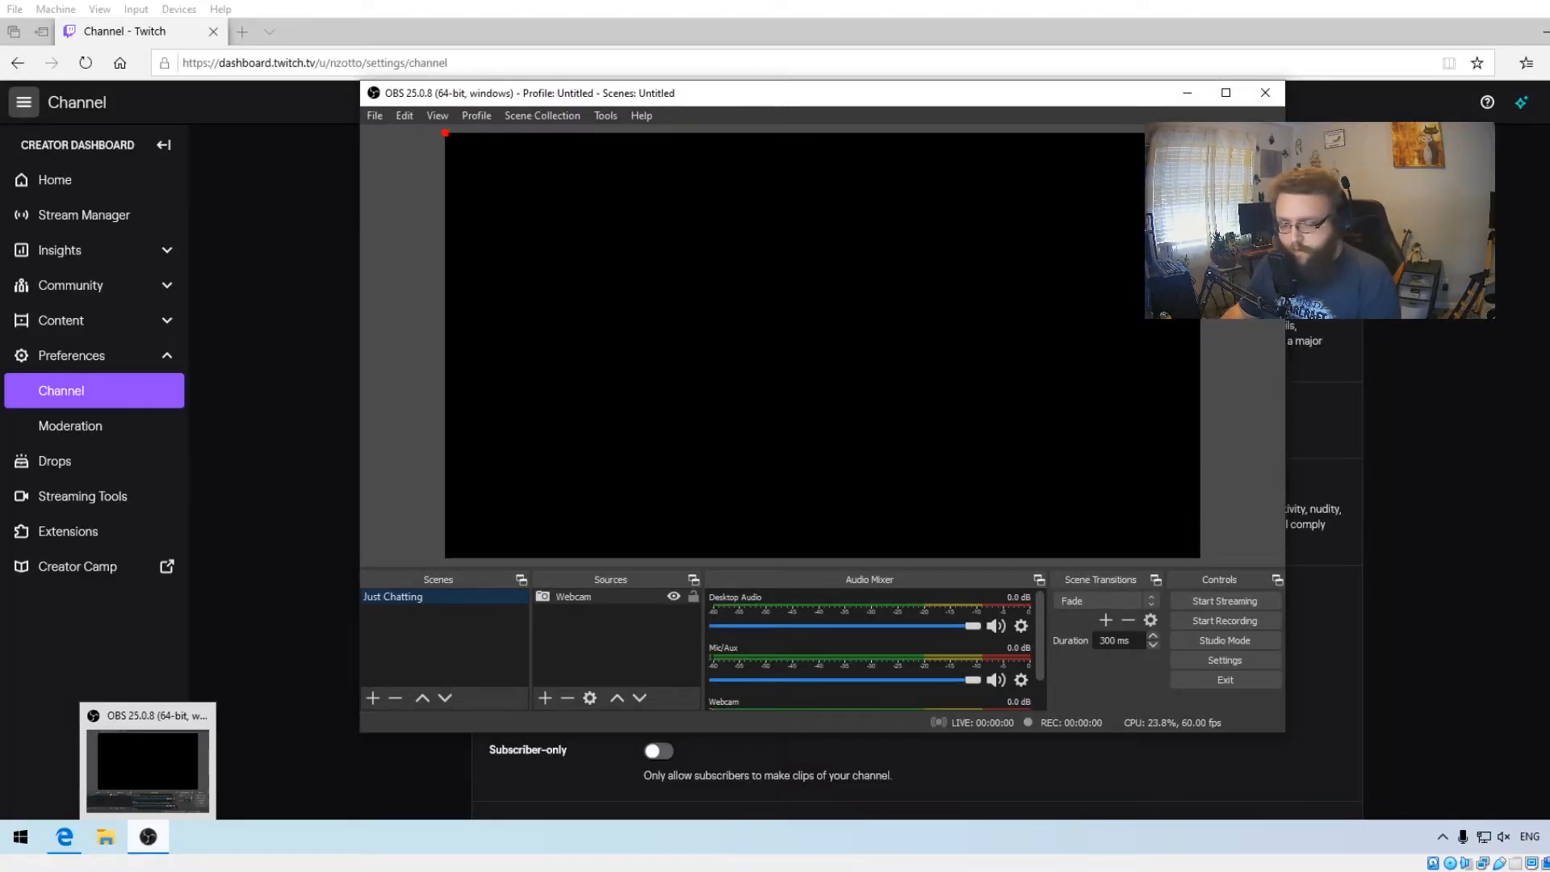
left_click(372, 698)
type("Gamepla")
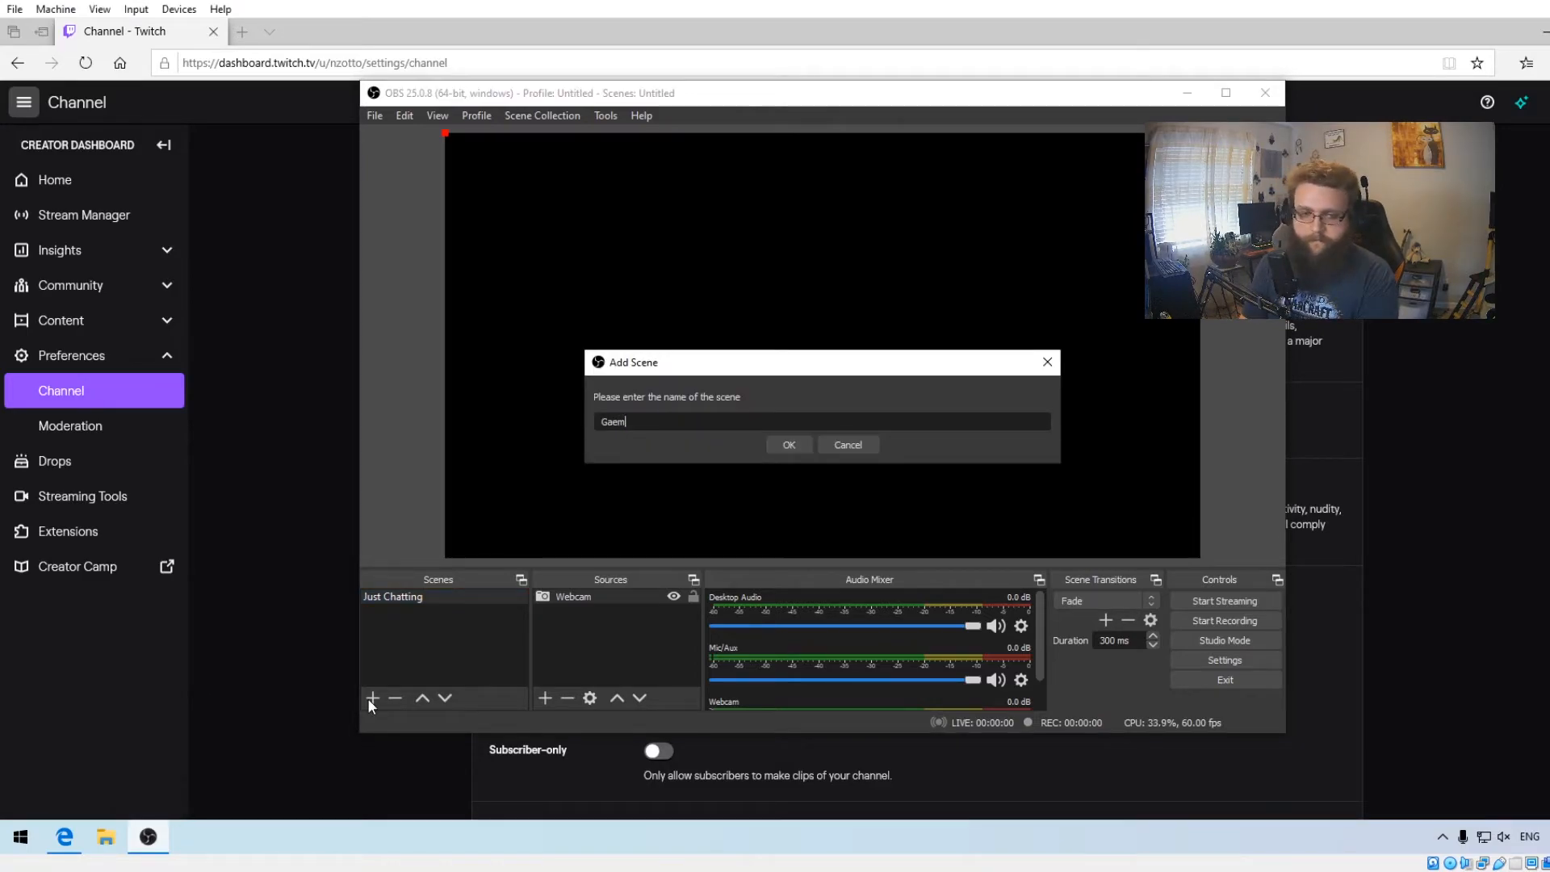
type("y")
key("Return")
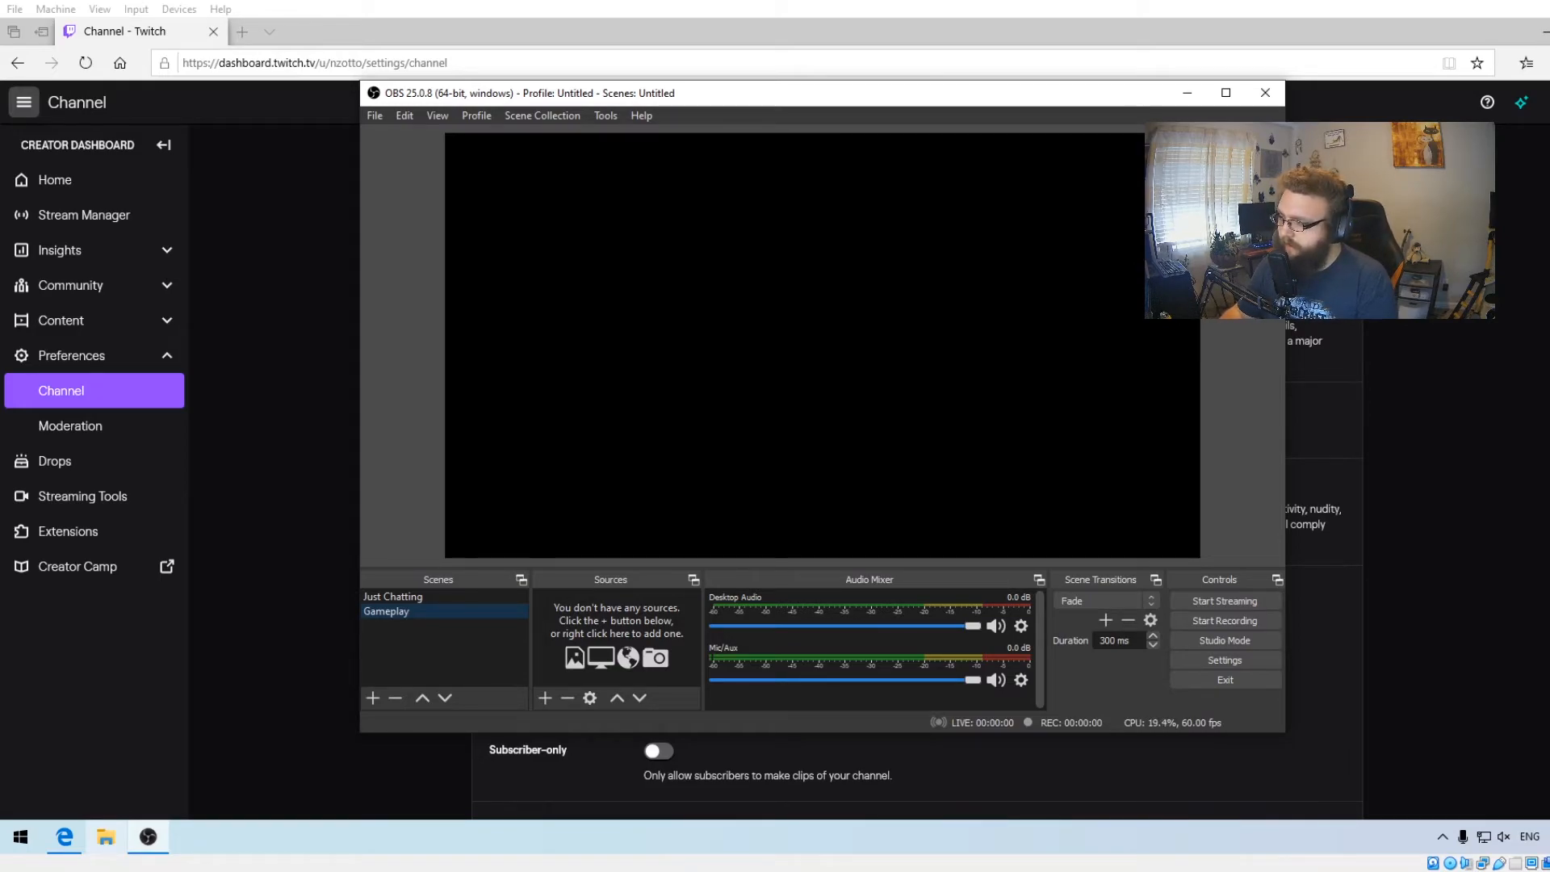
- Add a Game Capture source to the Gameplay scene, keeping the default name Game Capture
left_click(545, 698)
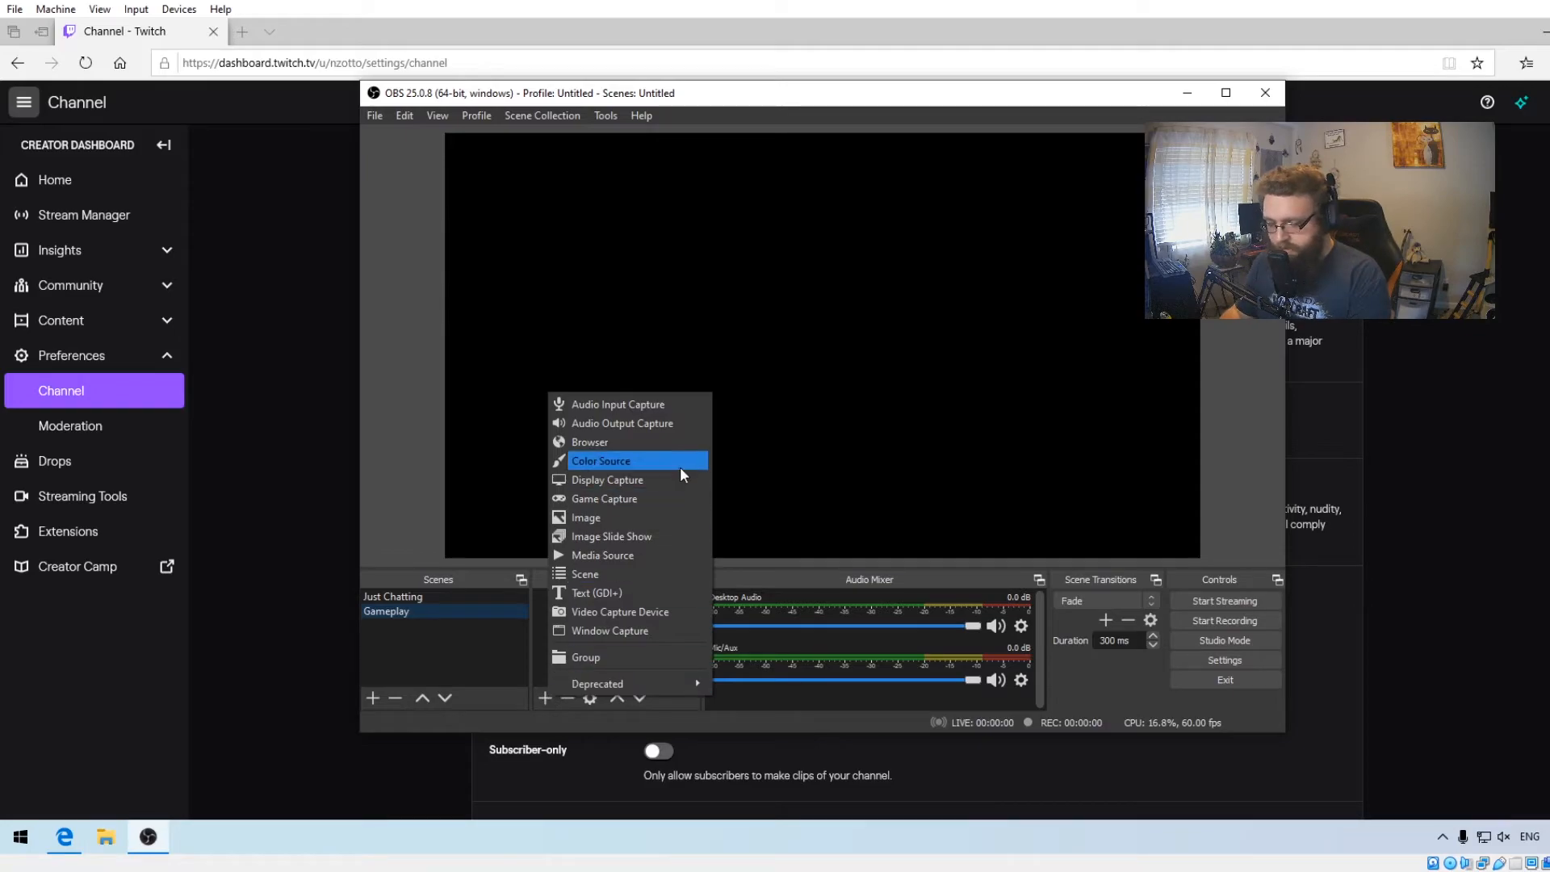
left_click(662, 490)
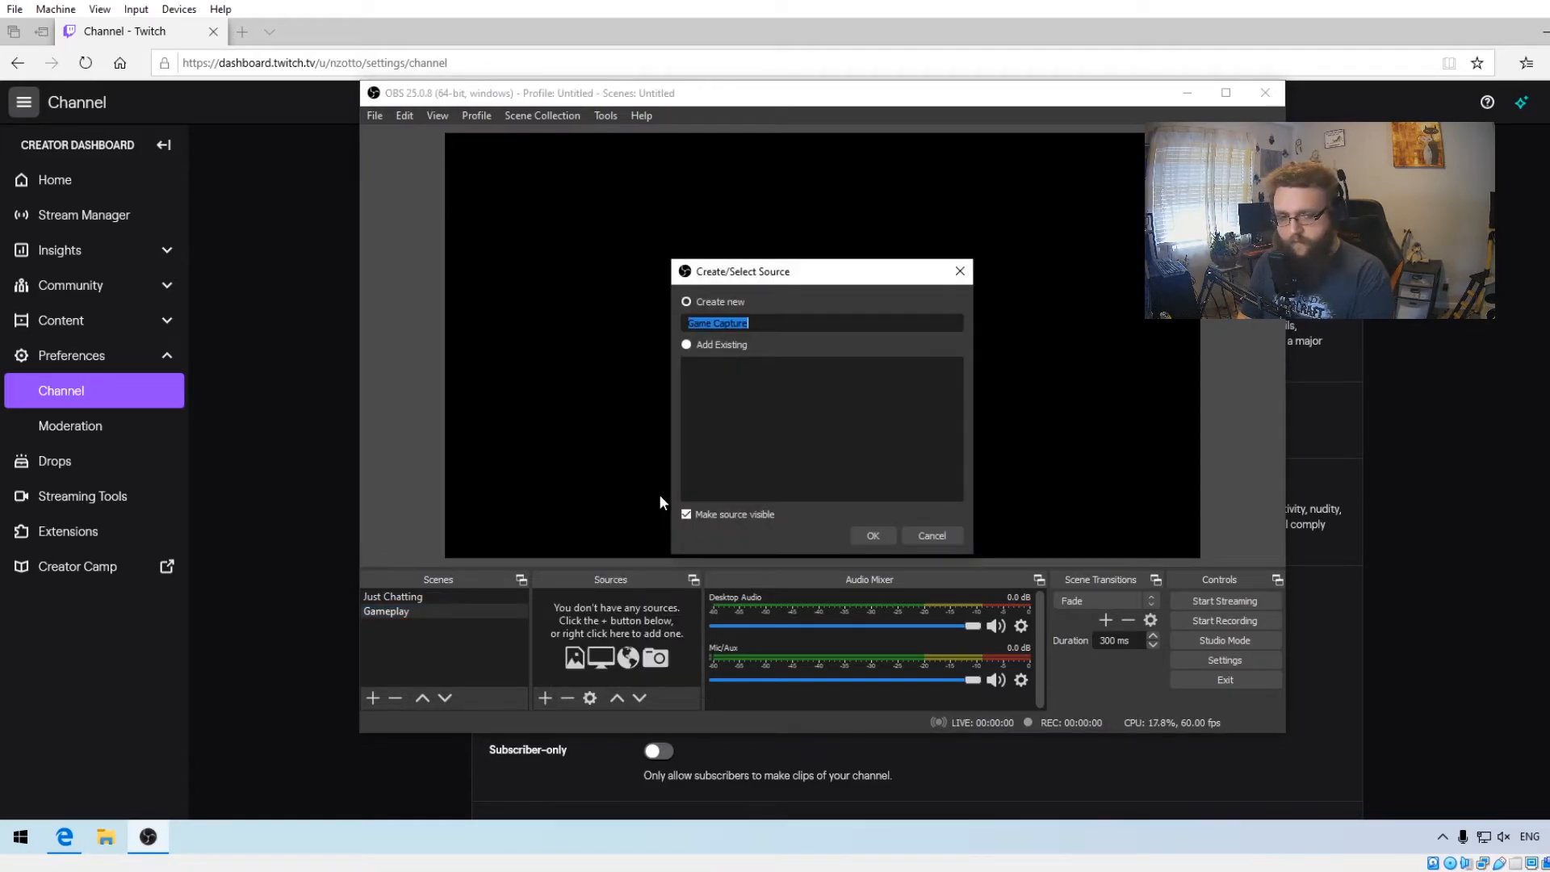
key("Return")
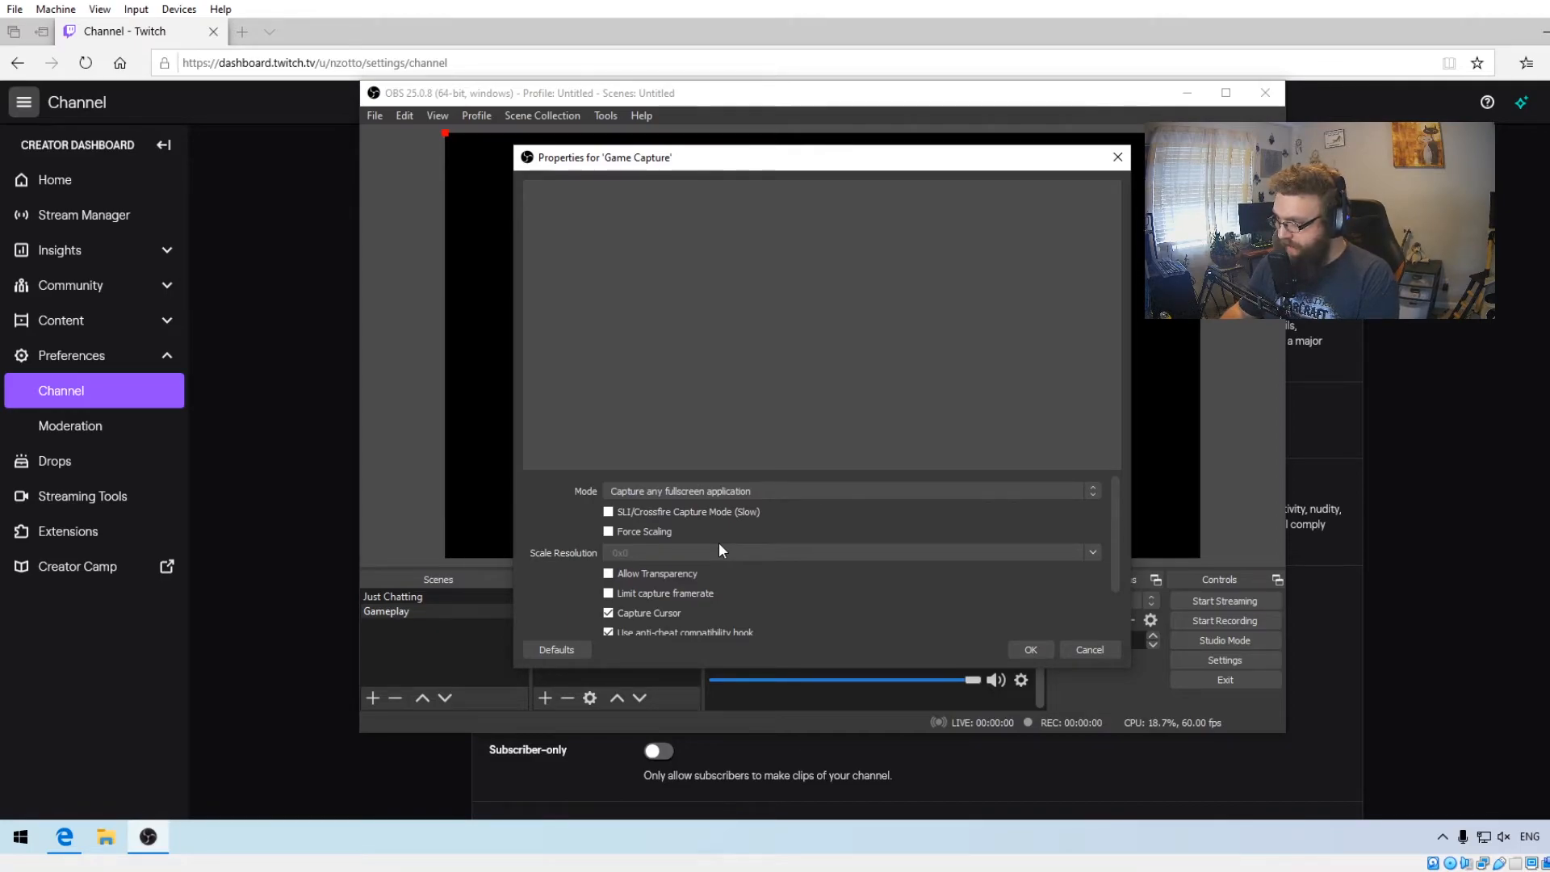
- Set the Game Capture mode to Capture foreground window with hotkey
left_click(788, 486)
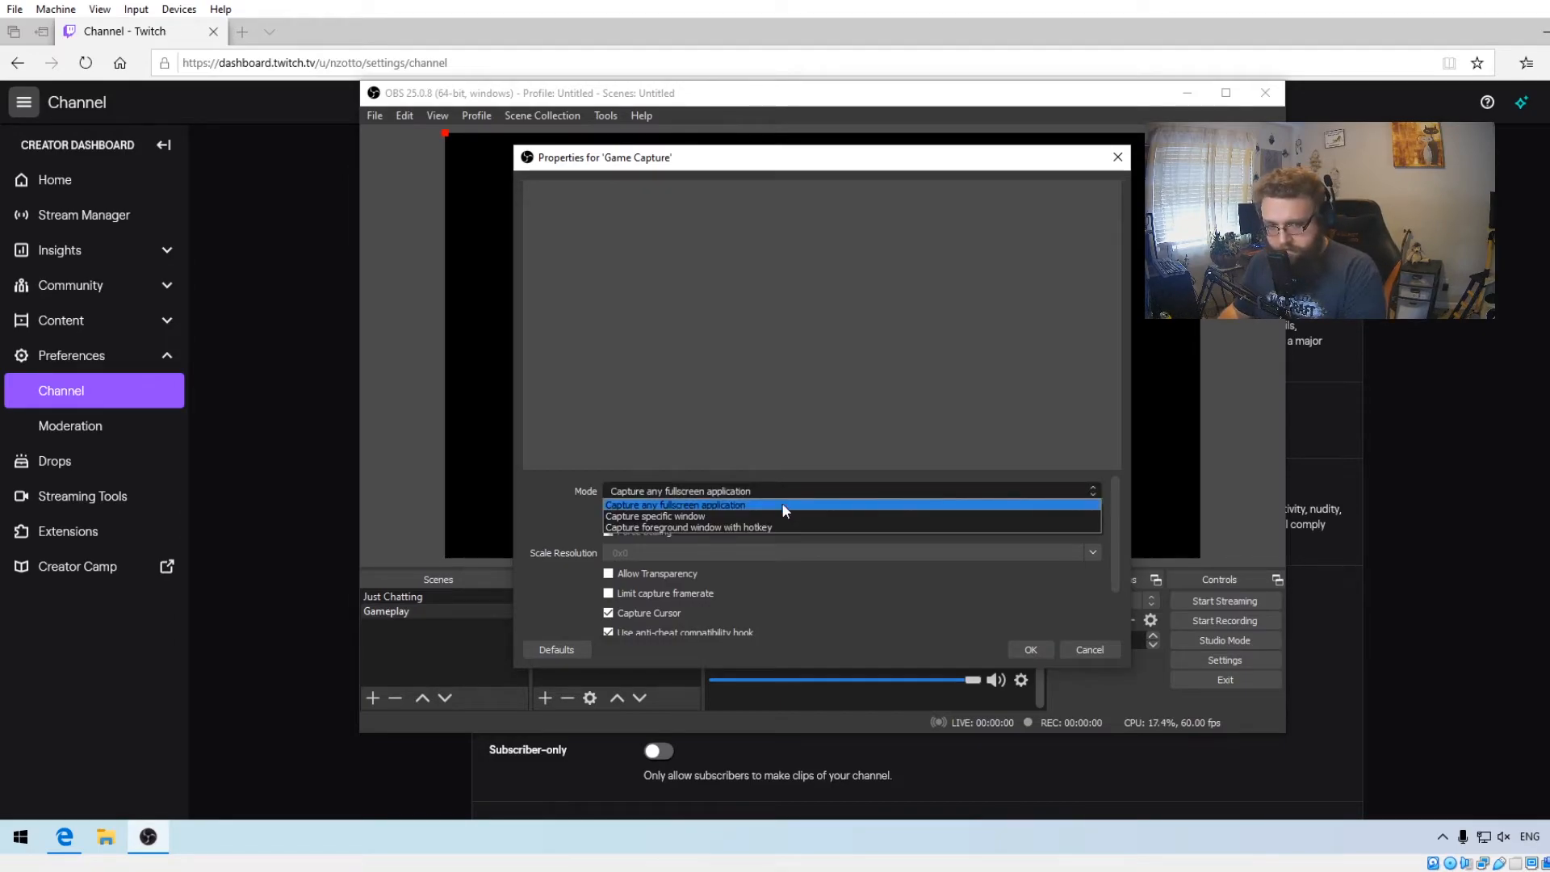
left_click(780, 516)
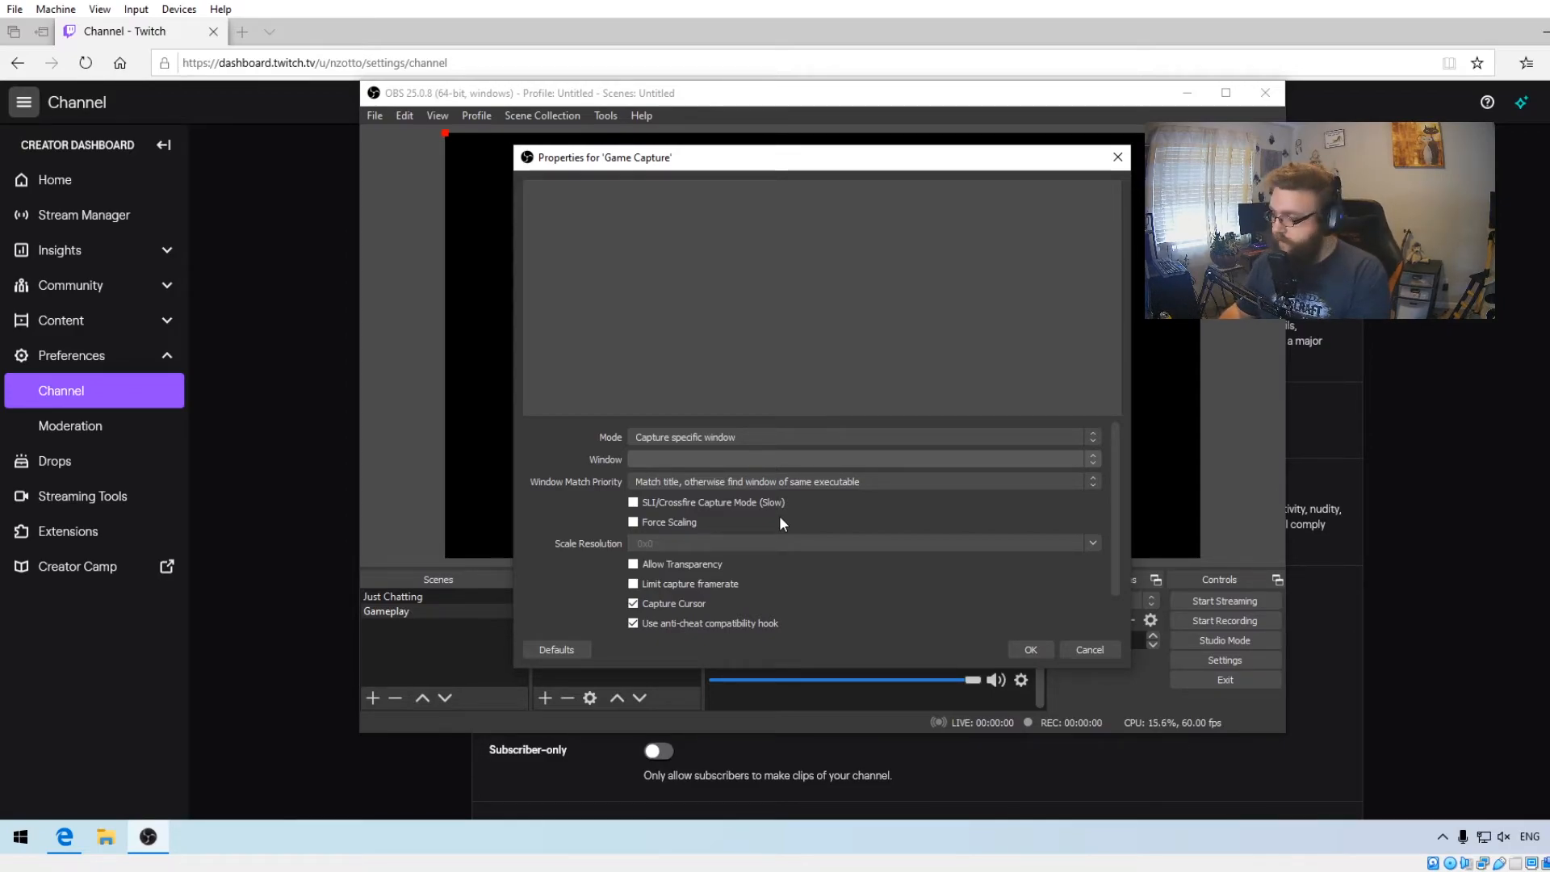
left_click(767, 455)
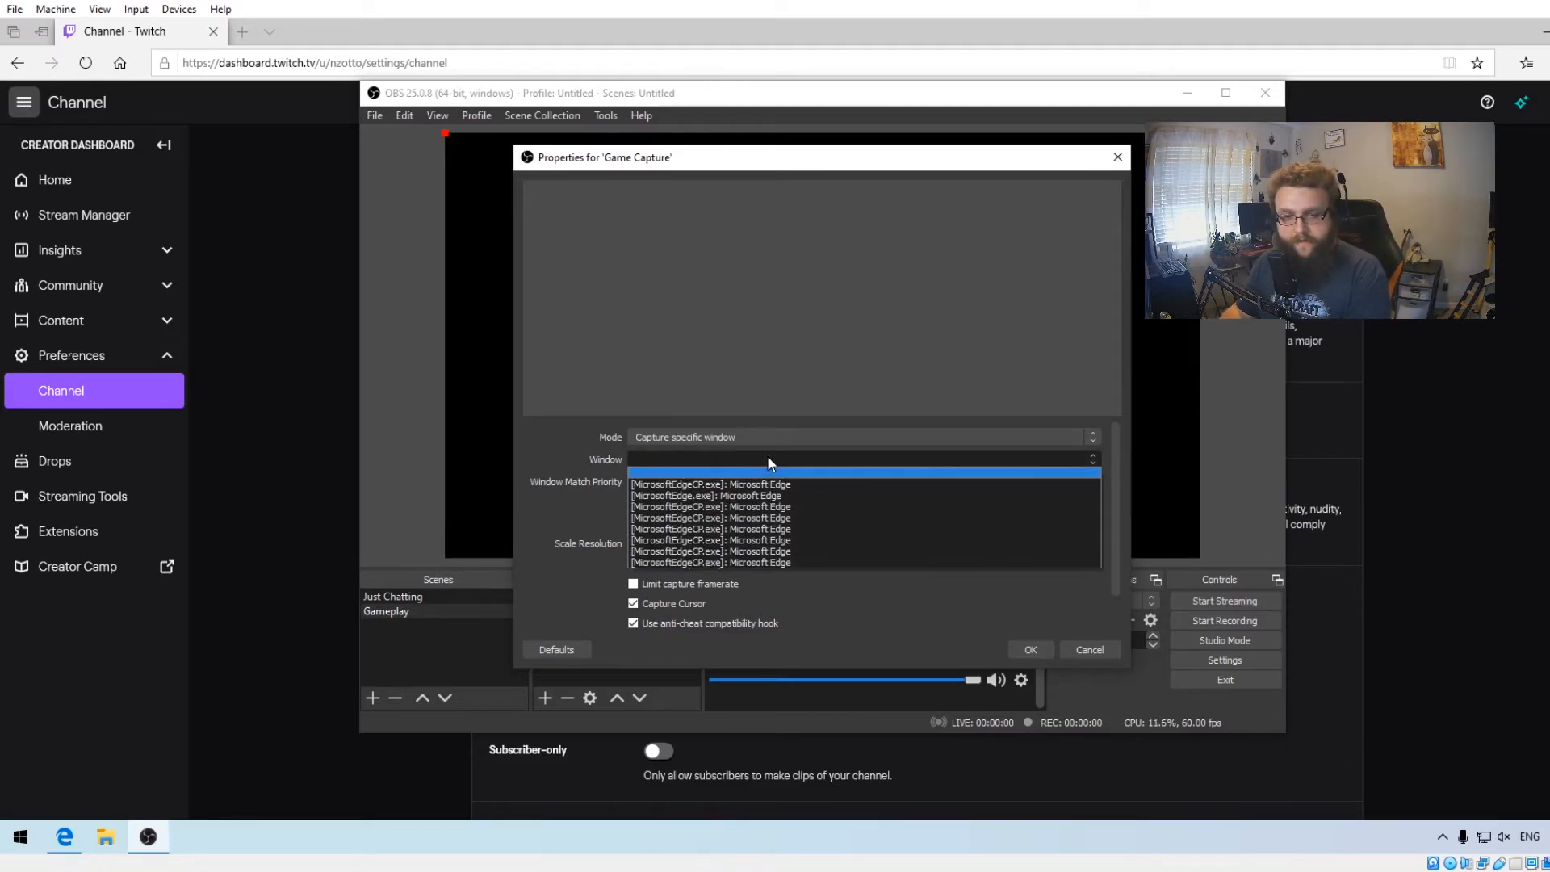
left_click(801, 484)
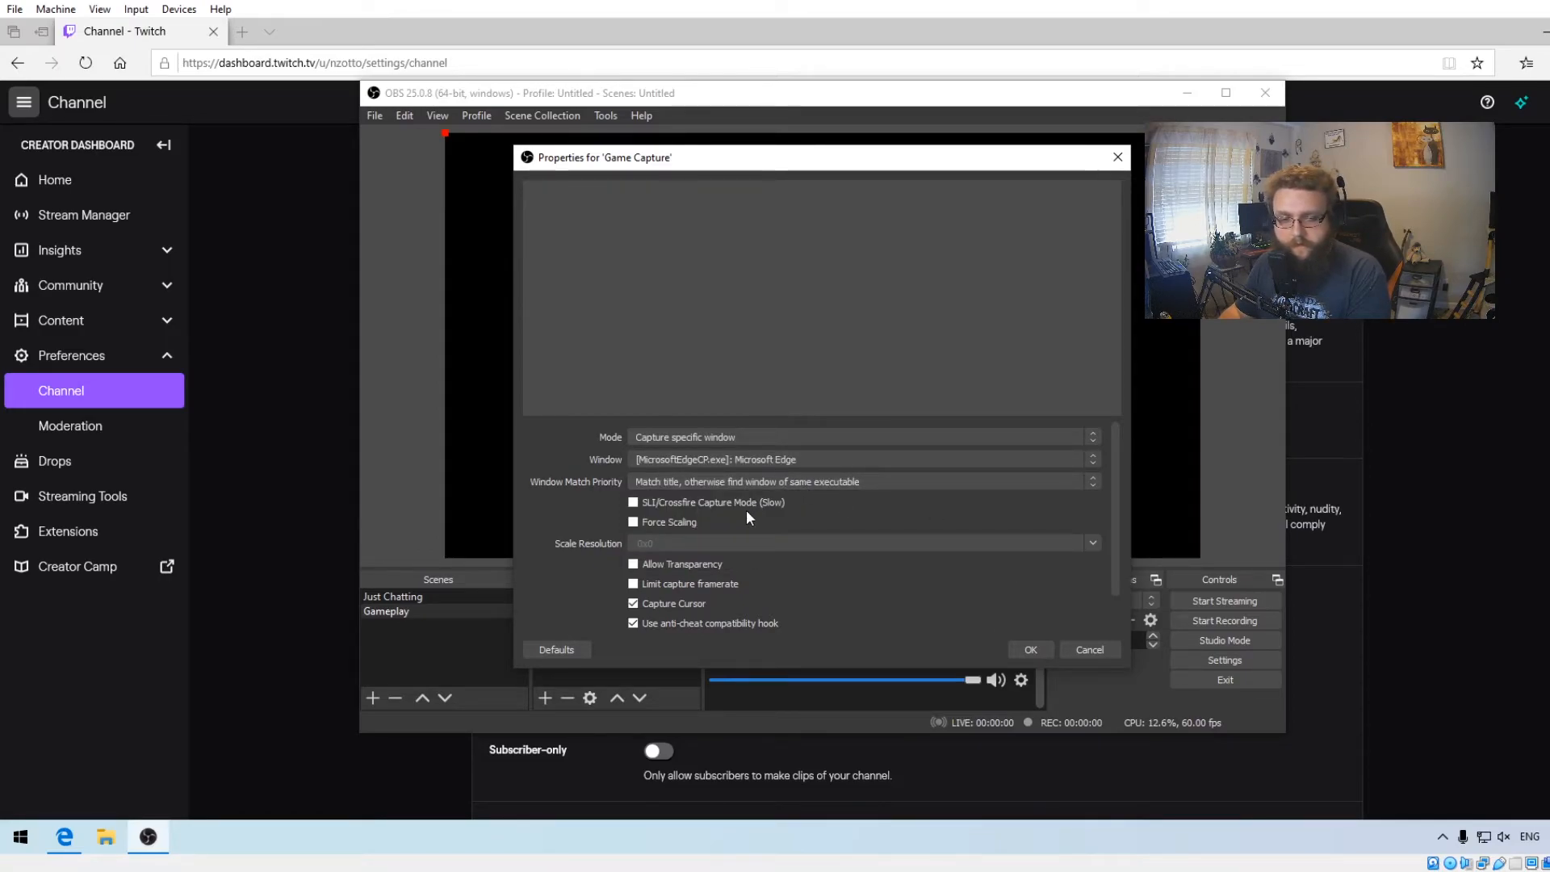
left_click(802, 460)
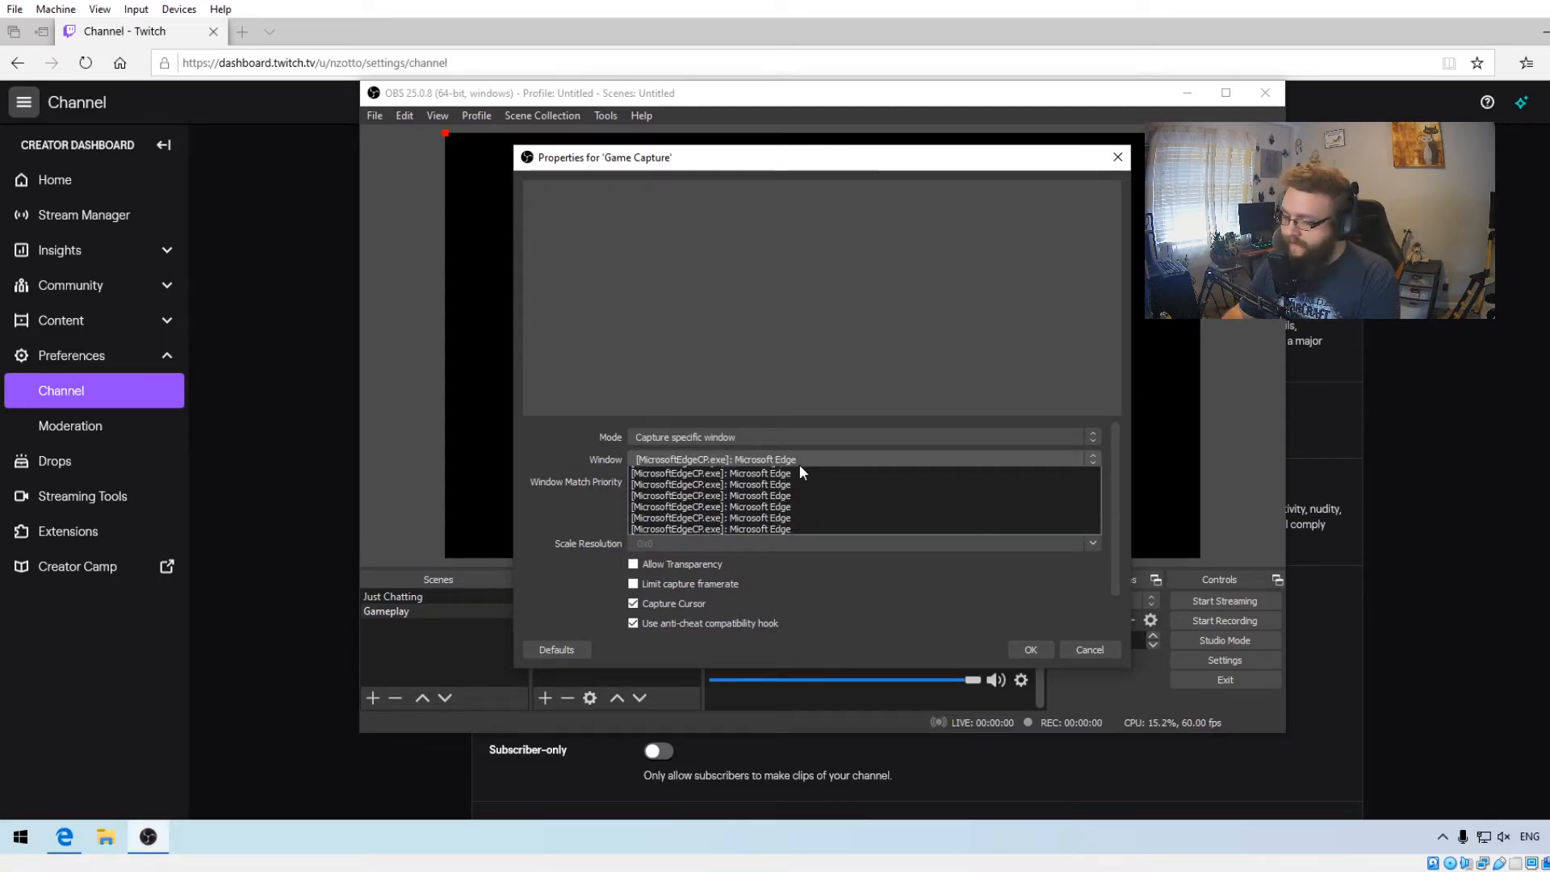
left_click(800, 461)
left_click(811, 444)
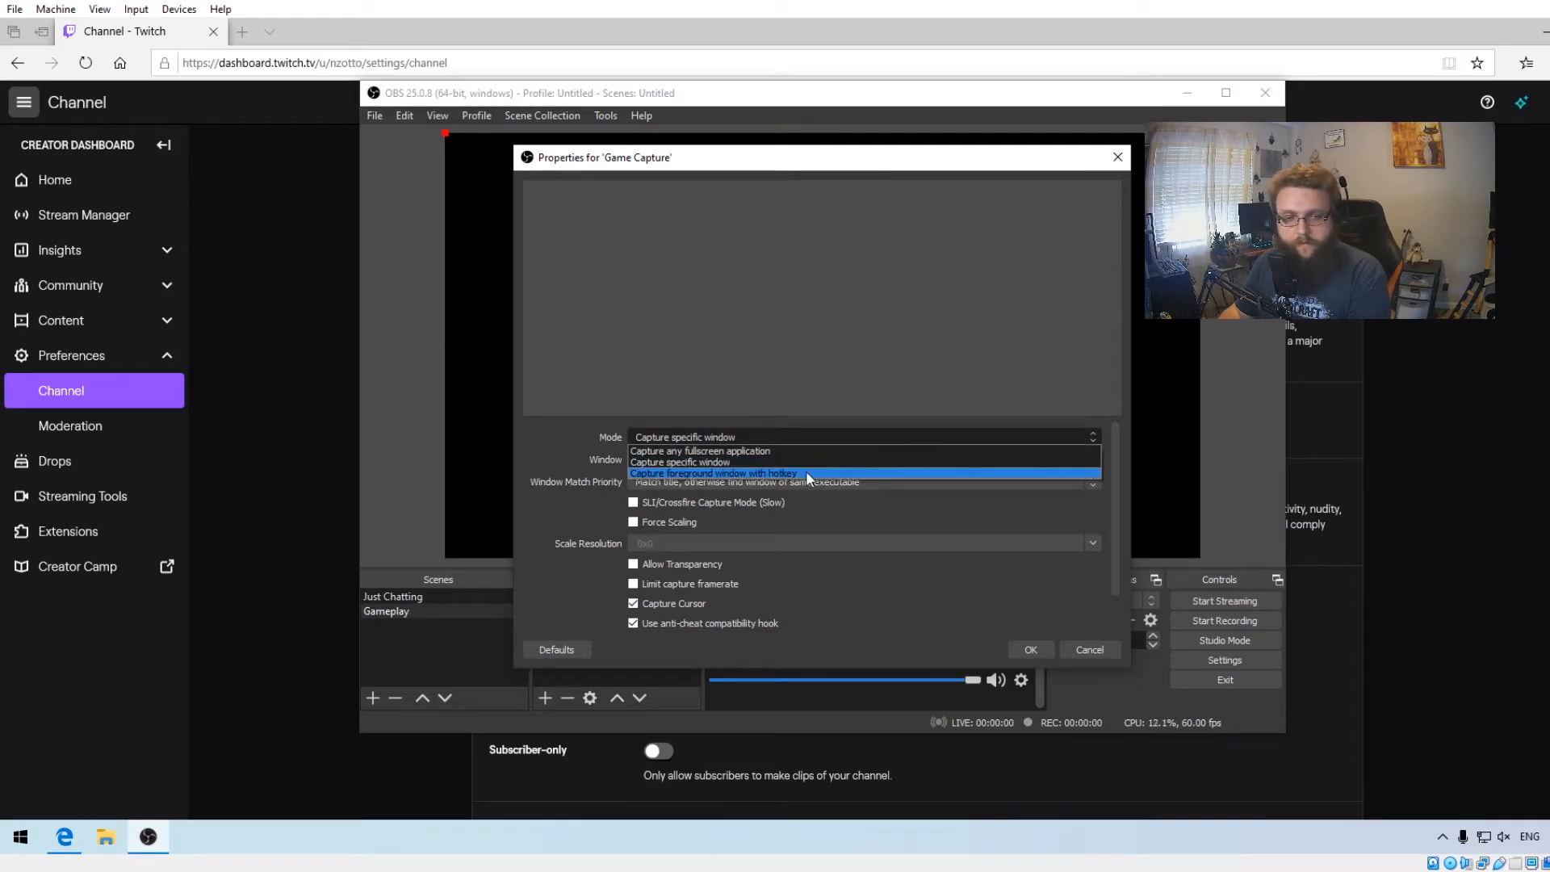
left_click(807, 472)
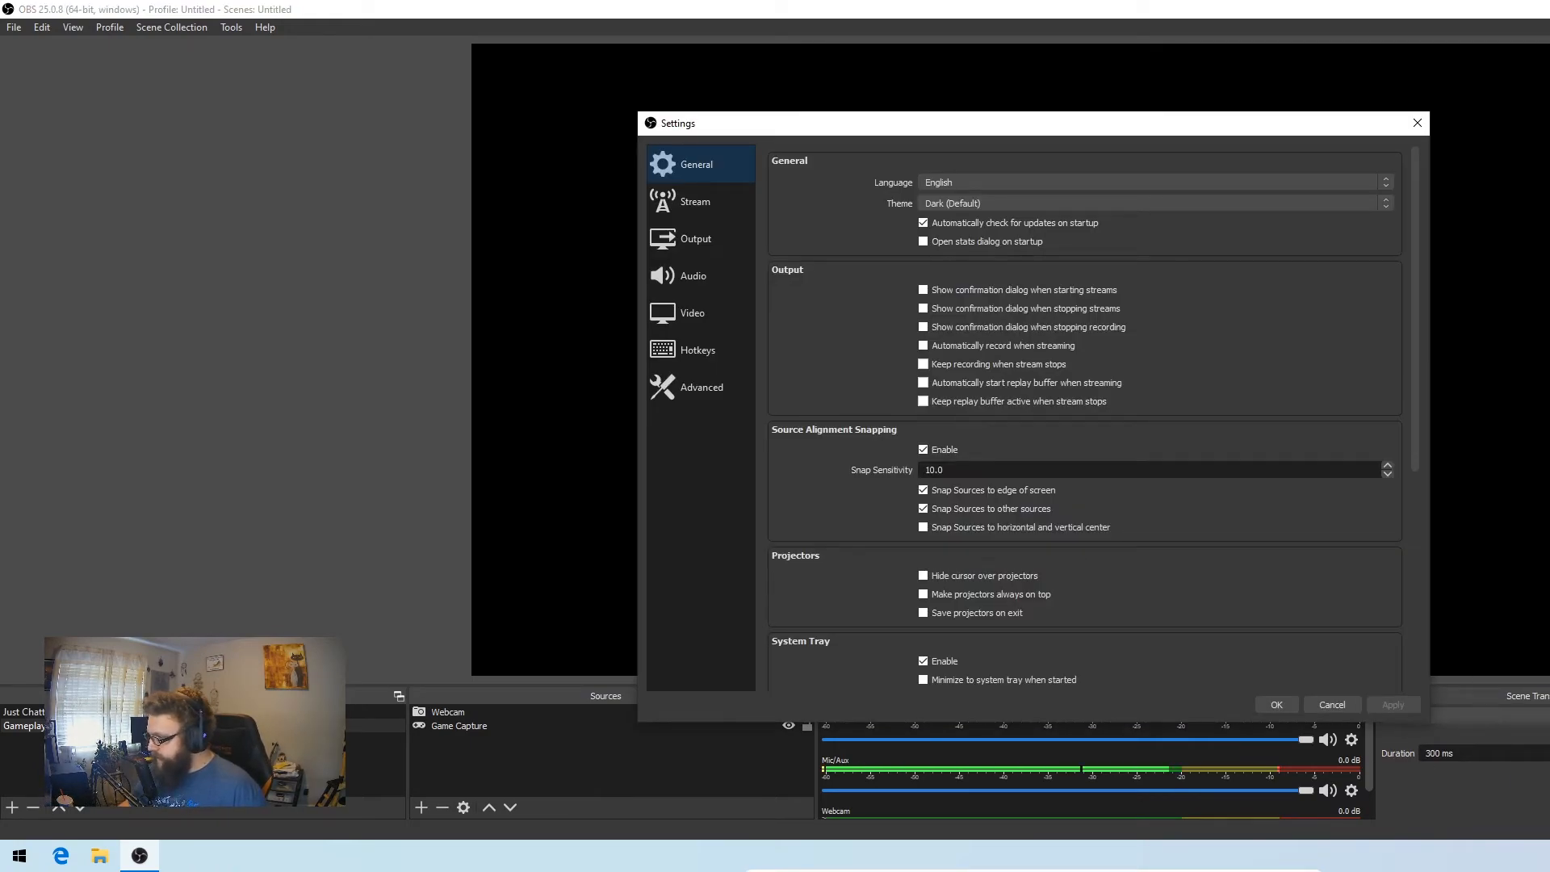
- Assign the hotkeys Insert to capture foreground window and Delete to deactivate capture, and save the settings
left_click(695, 359)
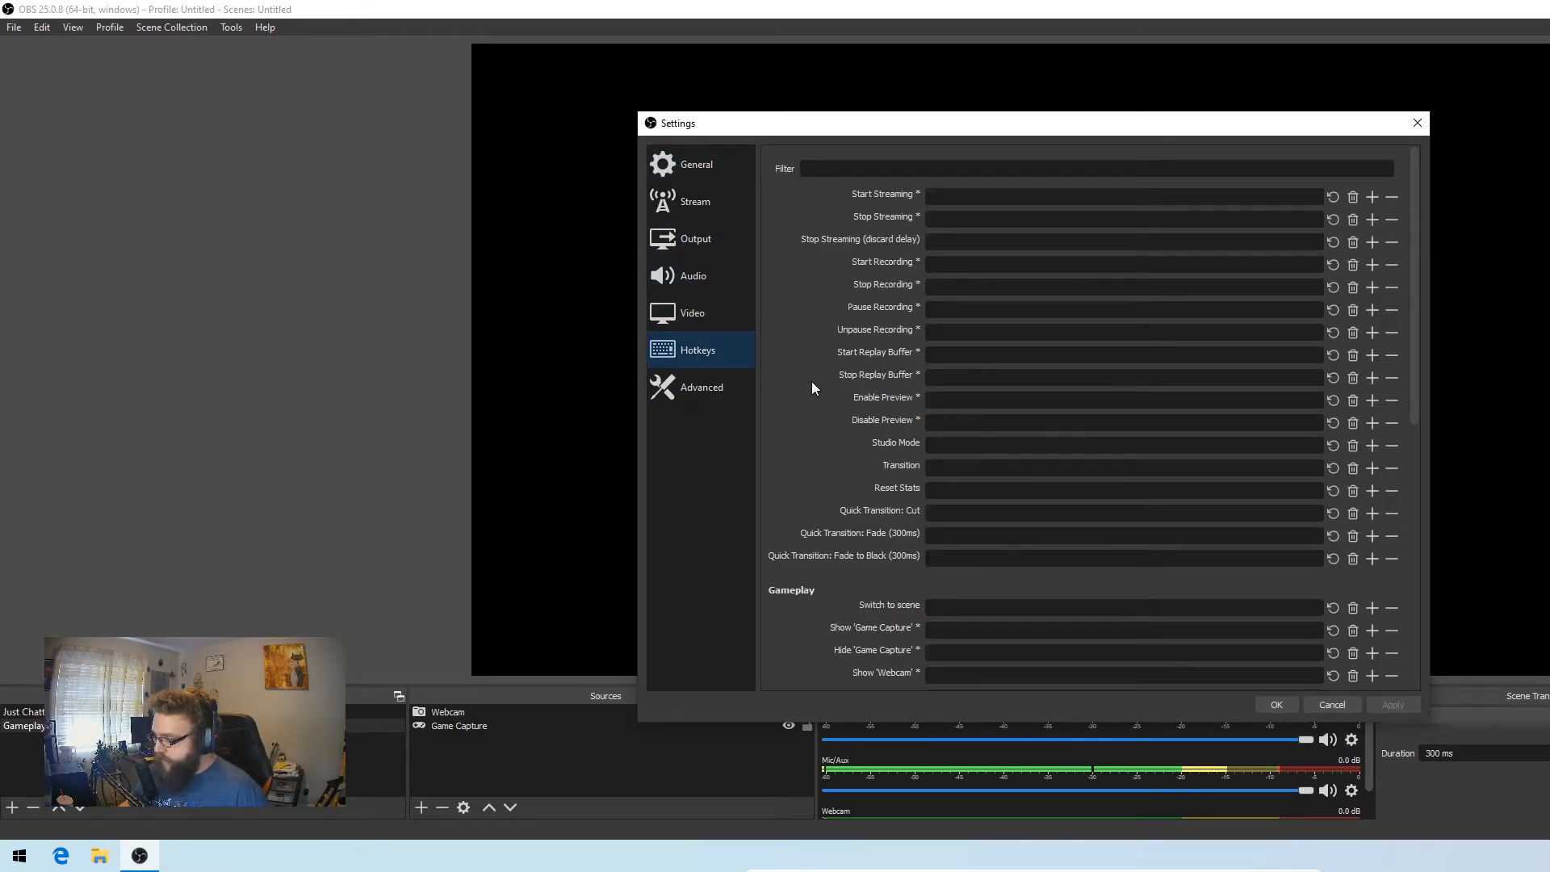
scroll(812, 388, "down", 6)
scroll(812, 387, "down", 1)
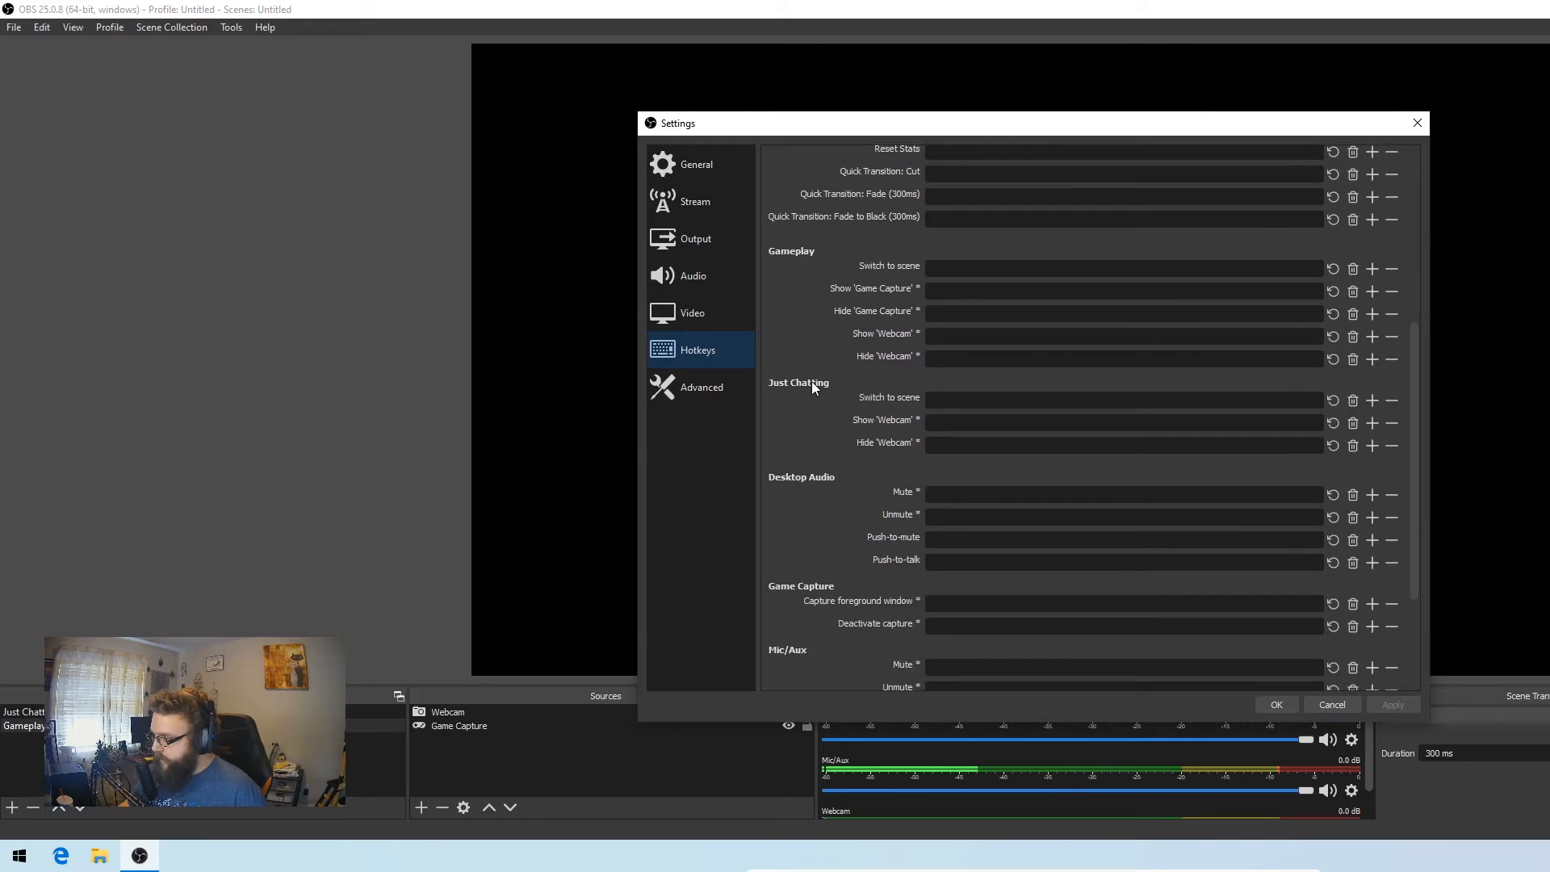
scroll(894, 584, "down", 2)
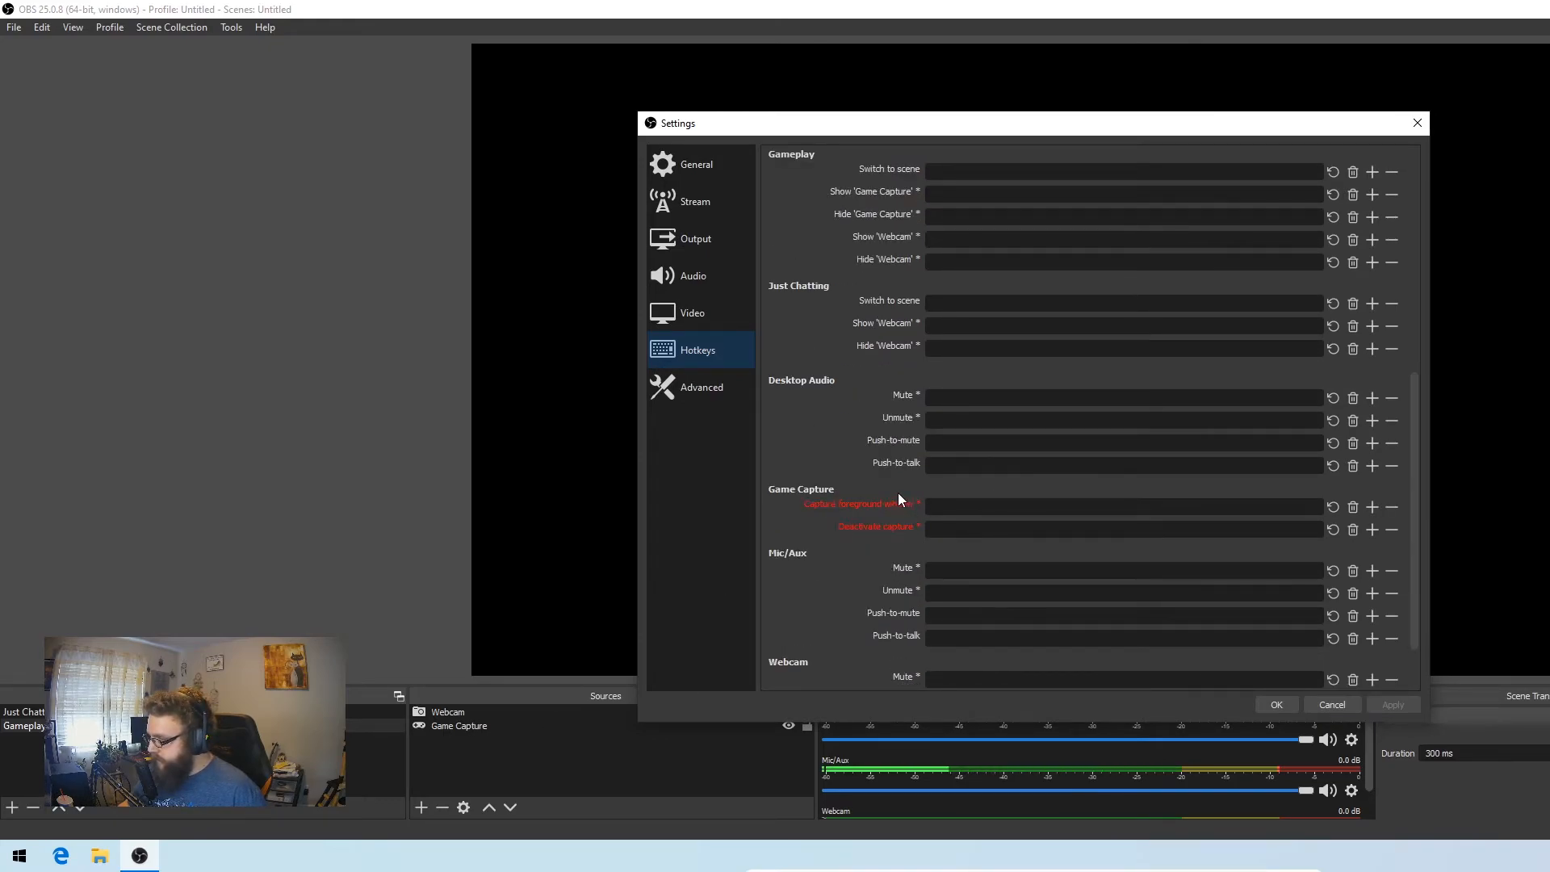
mouse_move(835, 508)
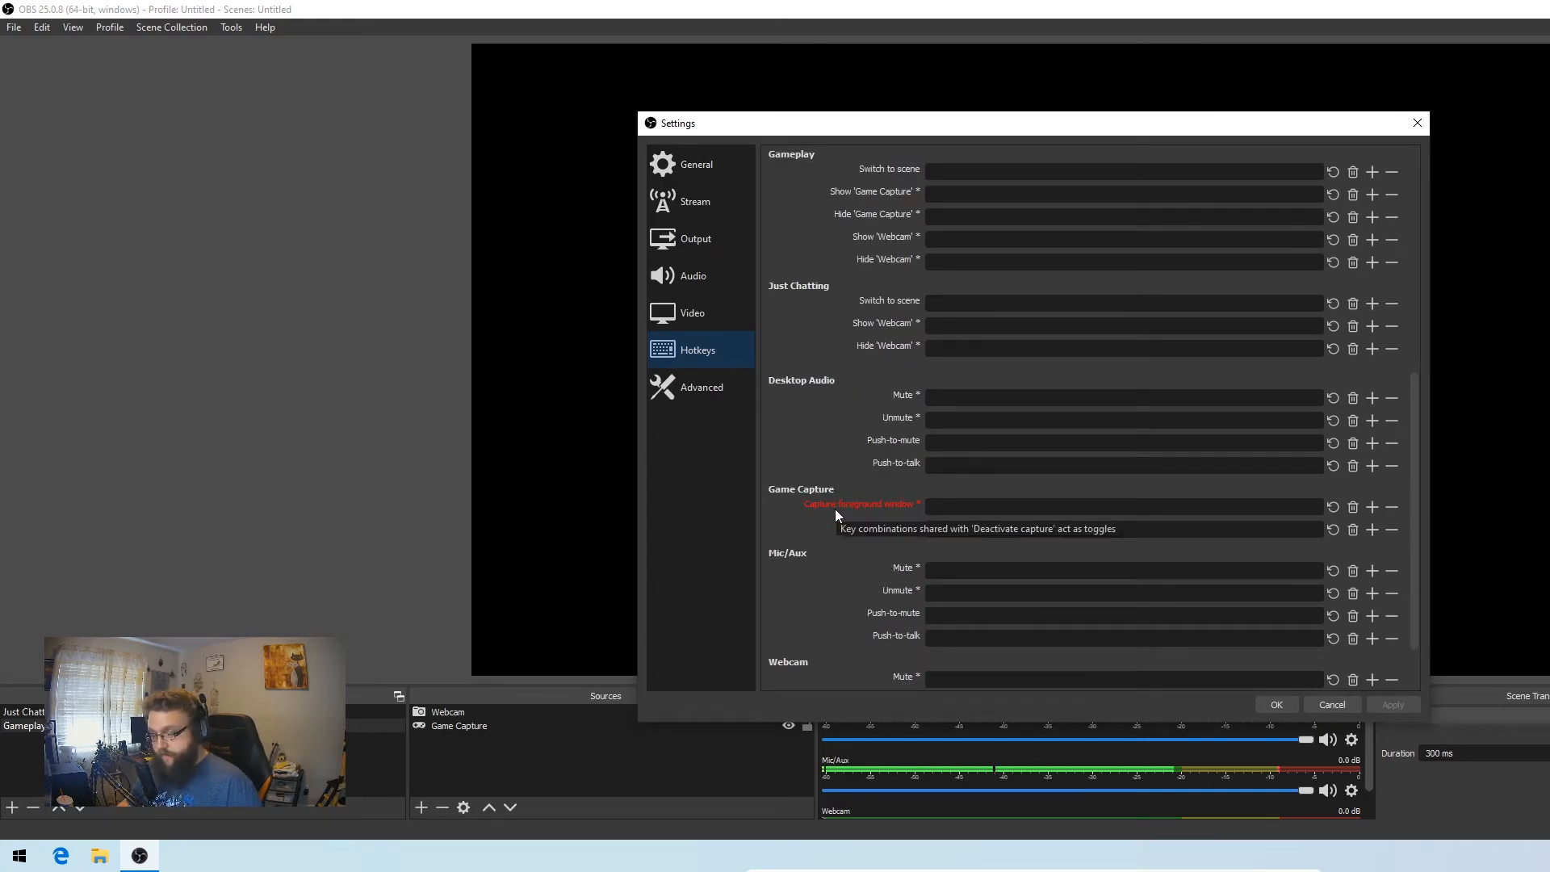
left_click(996, 508)
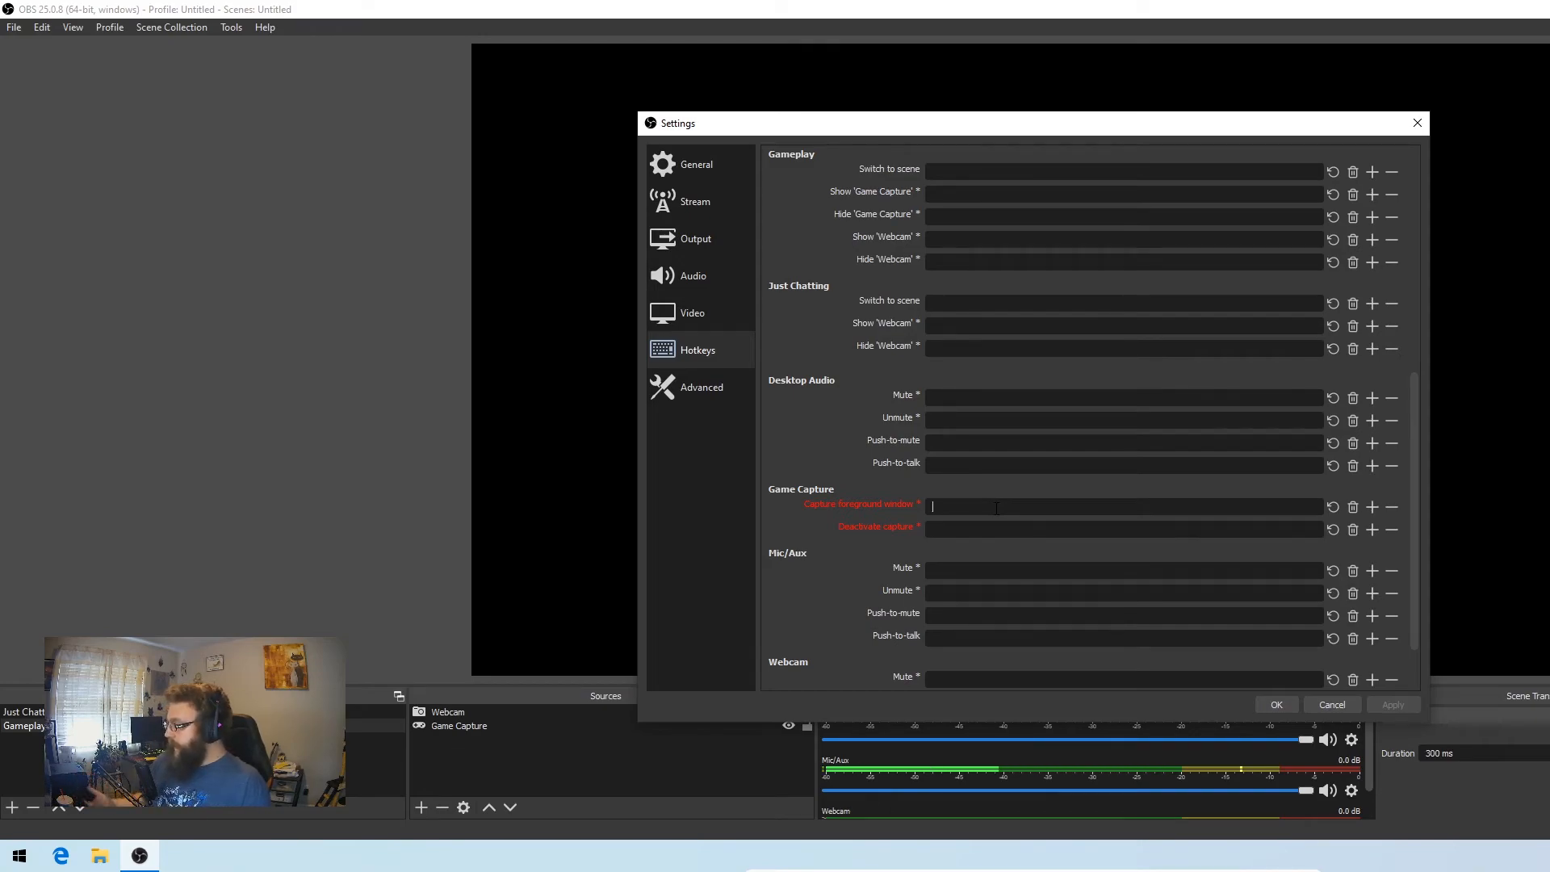
key("Insert")
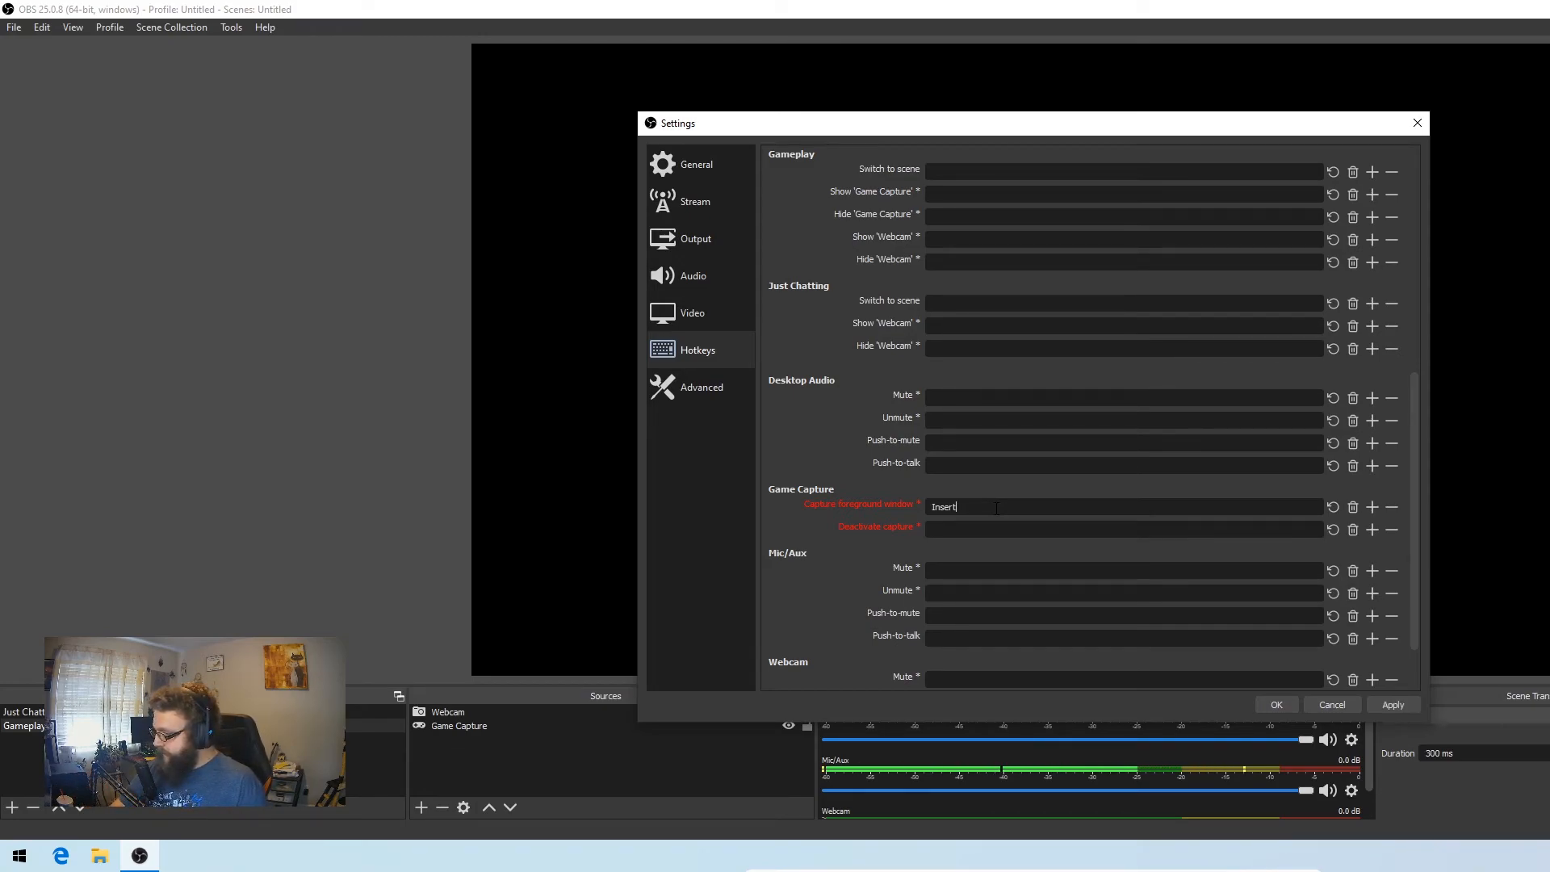
left_click(987, 529)
key("Delete")
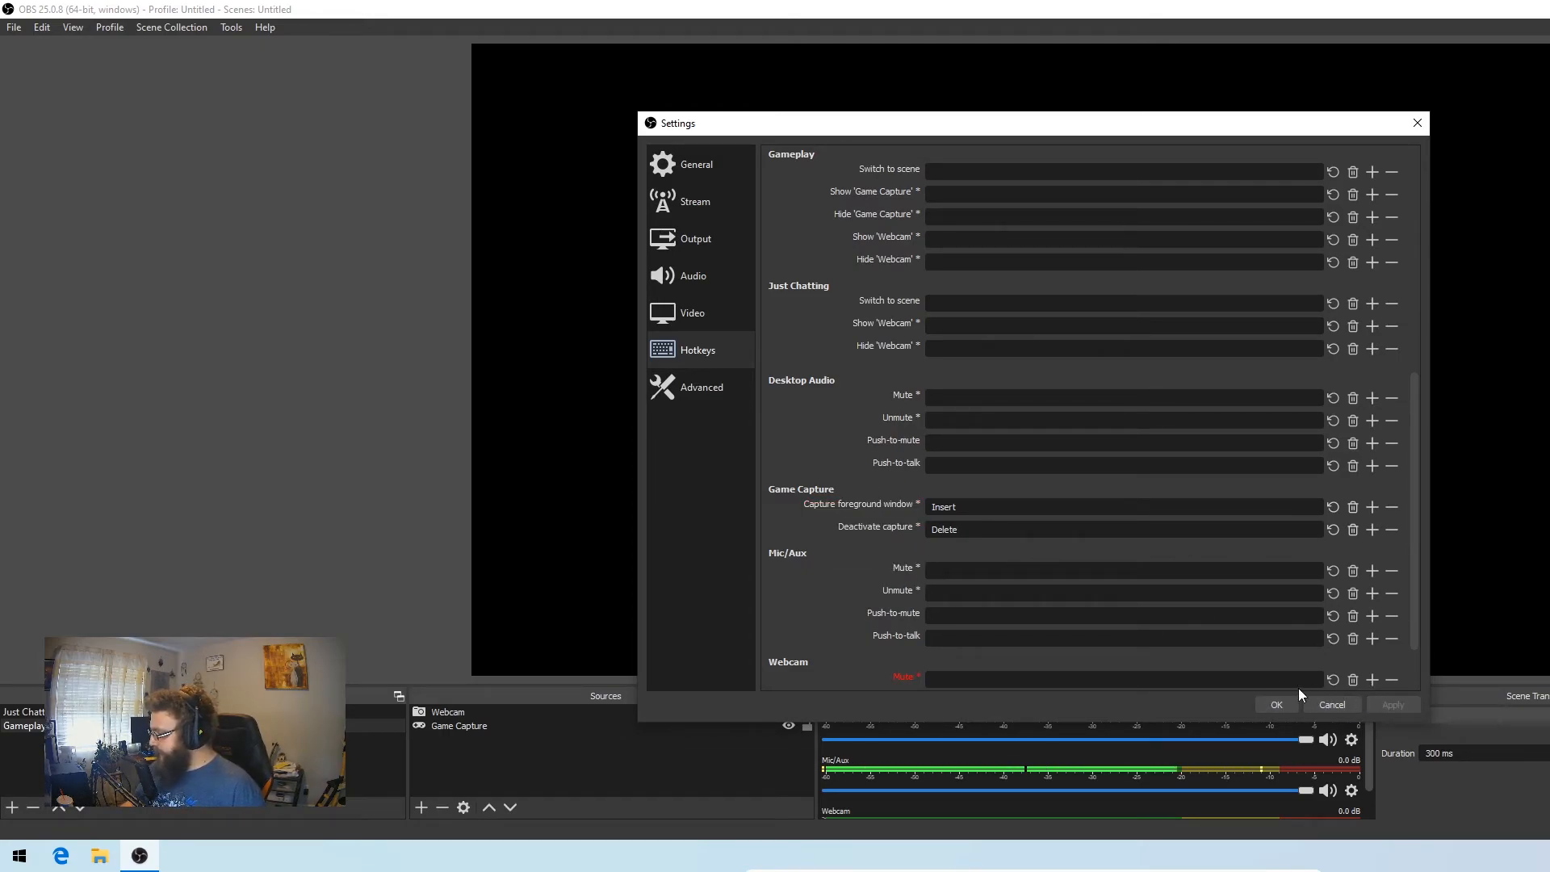
left_click(1278, 704)
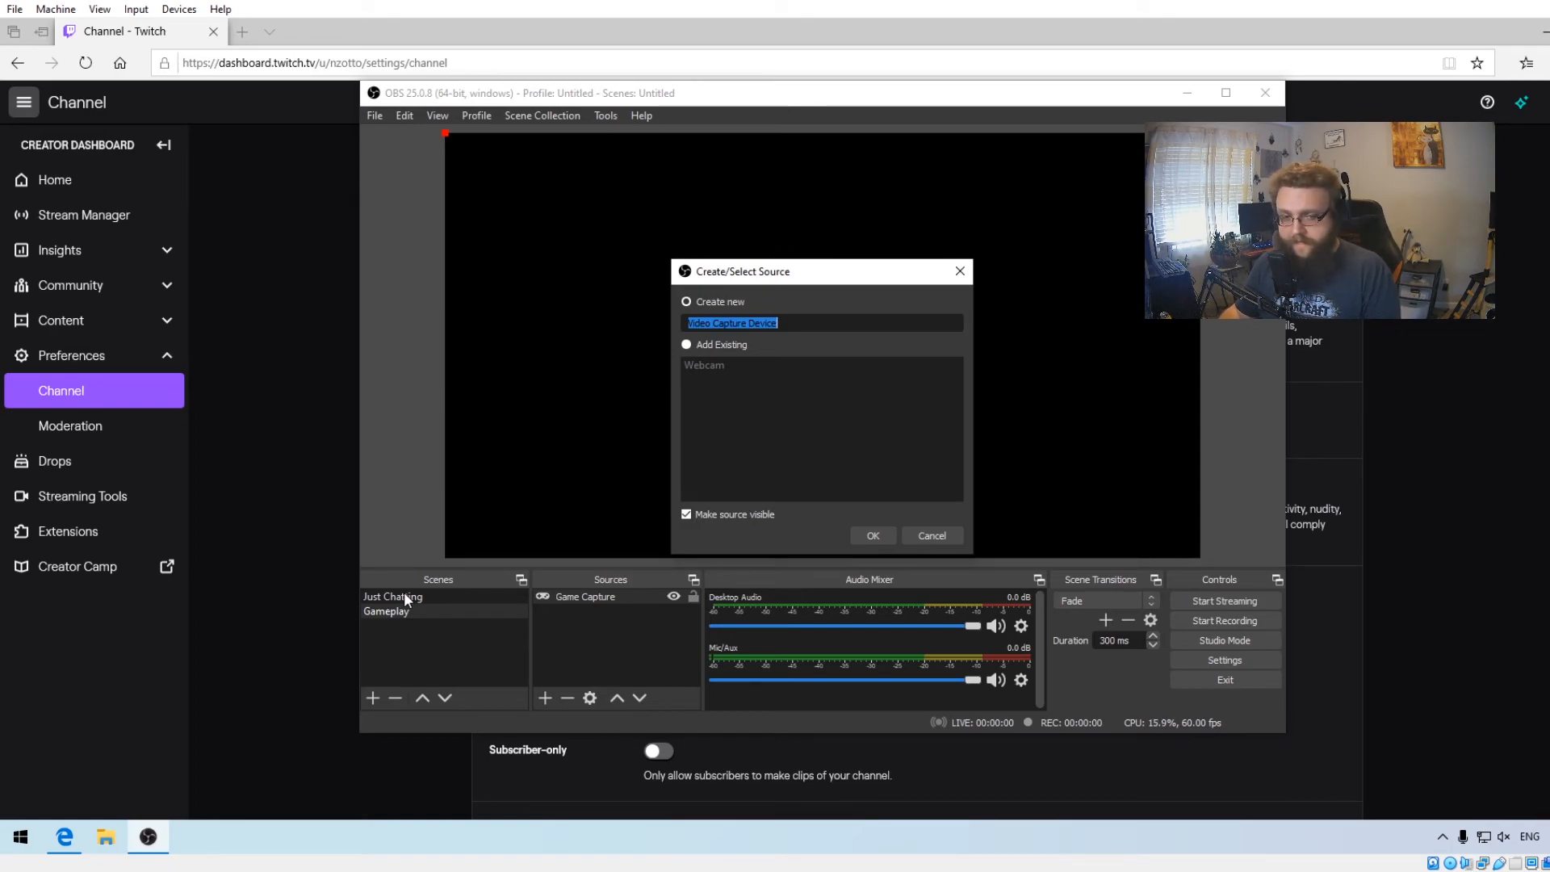
- Add the existing Webcam source to the Gameplay scene
left_click(718, 347)
left_click(715, 361)
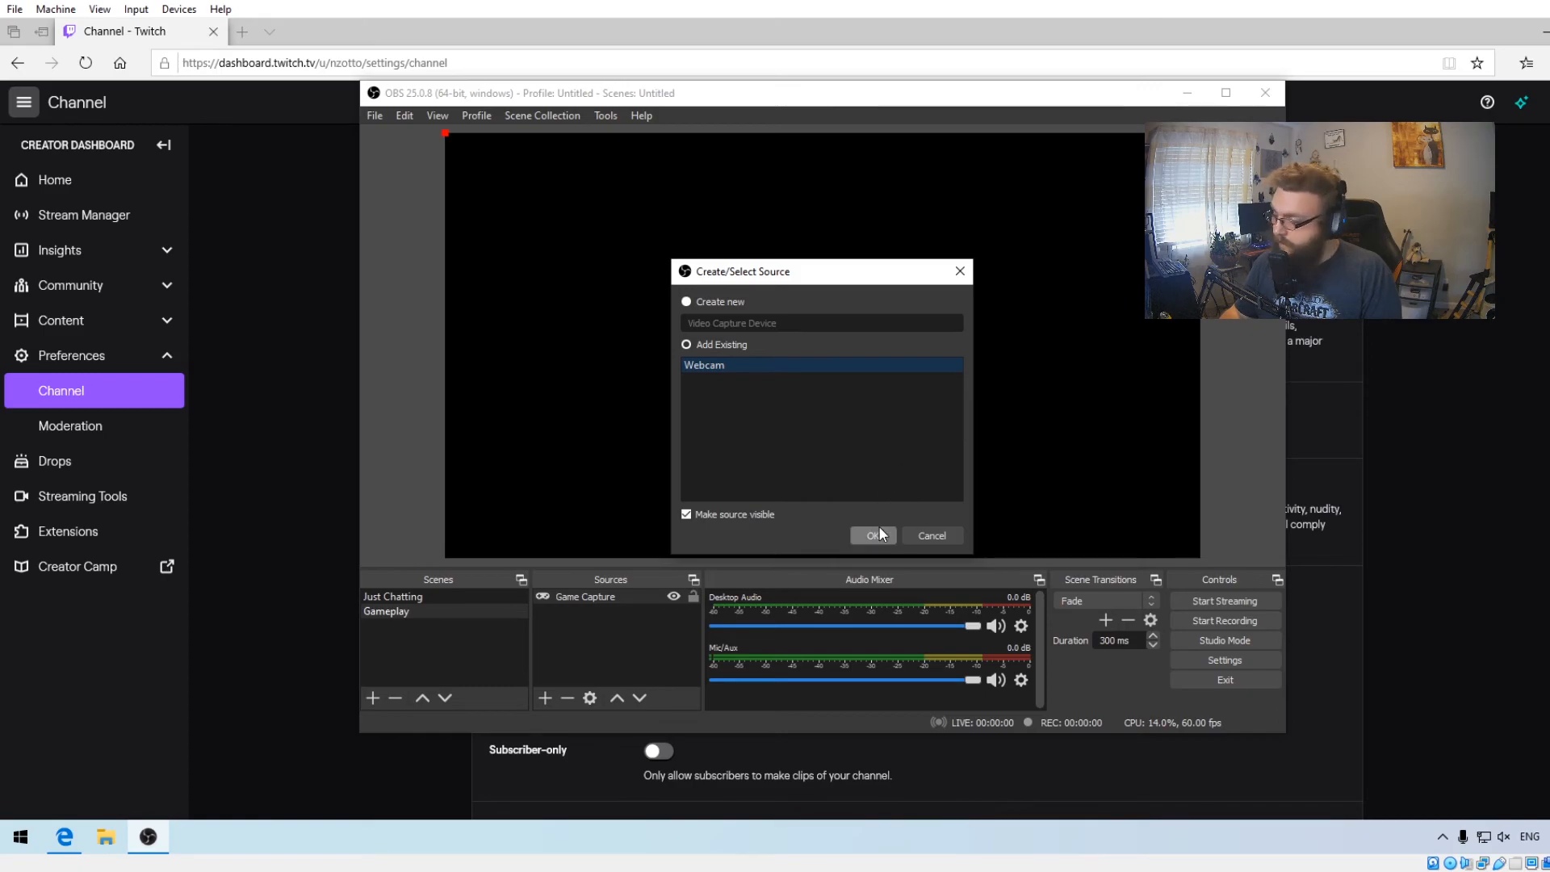
left_click(880, 533)
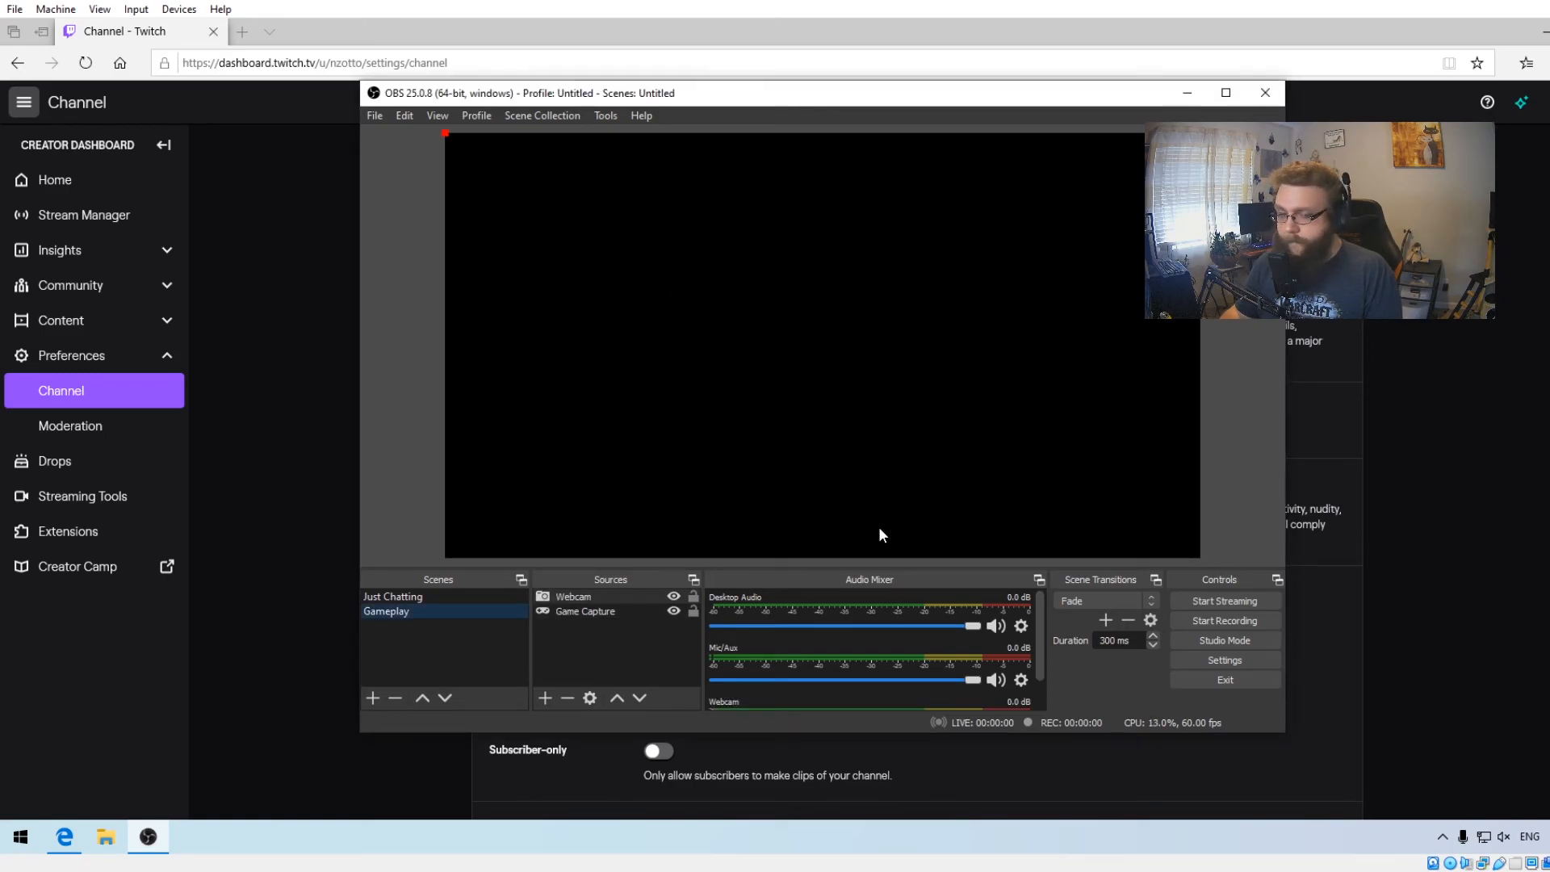